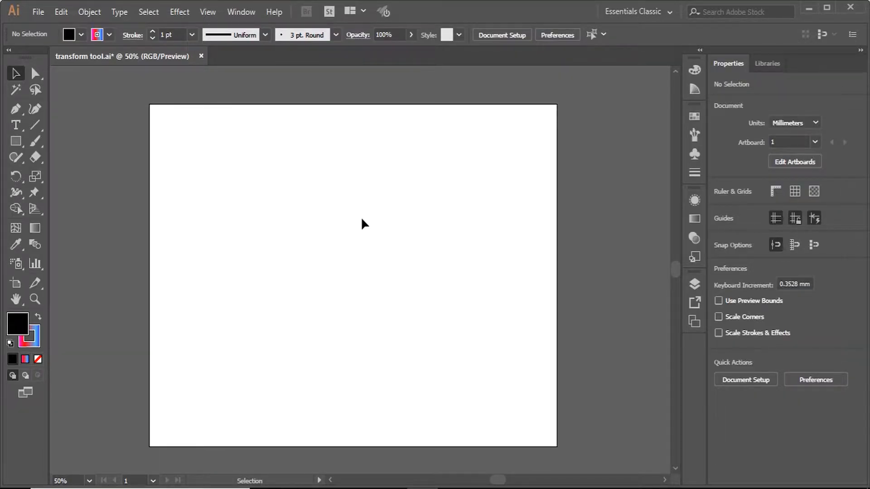
# Draw a square about 101 mm on each side in the upper-left area of the artboard.
pyautogui.press('m')
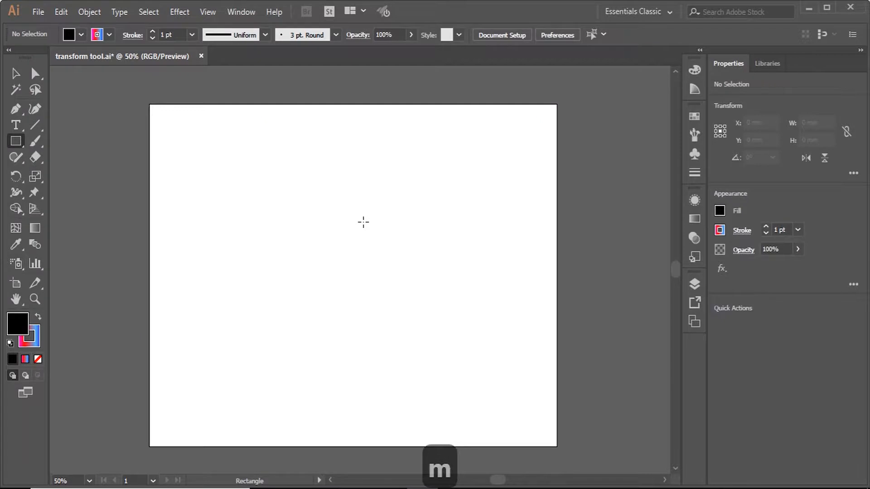
pyautogui.moveTo(204, 150); pyautogui.dragTo(286, 230)
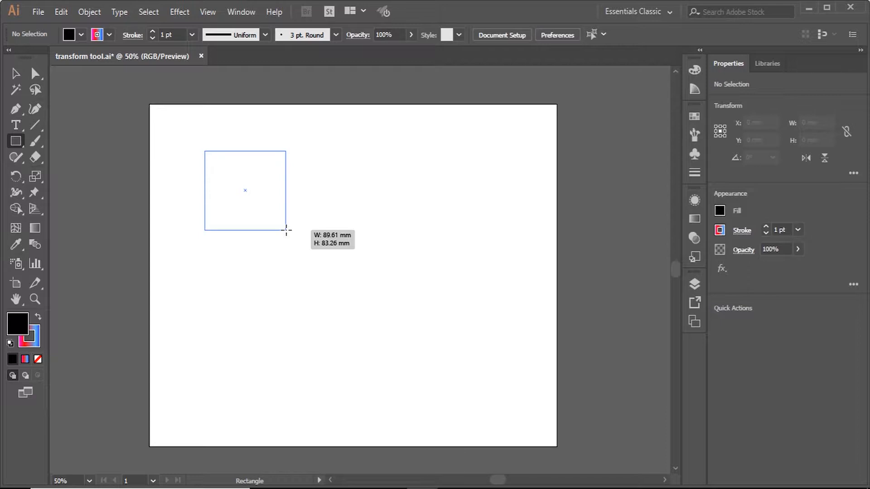
pyautogui.moveTo(286, 230); pyautogui.dragTo(296, 247)
pyautogui.press('shift')
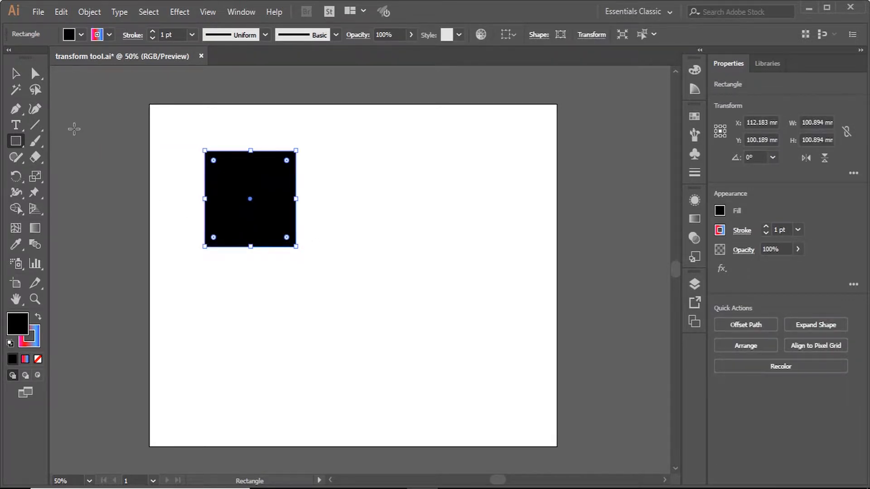
# Remove the square's fill and give it a solid black stroke.
pyautogui.click(37, 360)
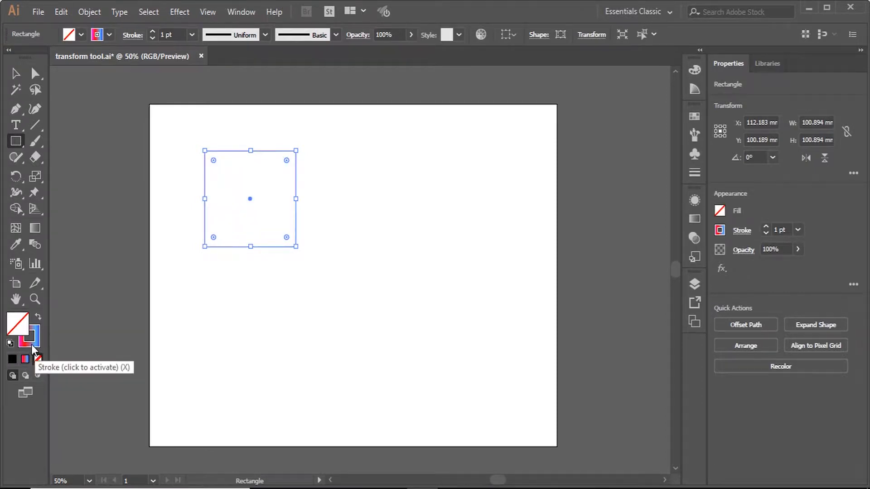
pyautogui.click(33, 345)
pyautogui.click(12, 359)
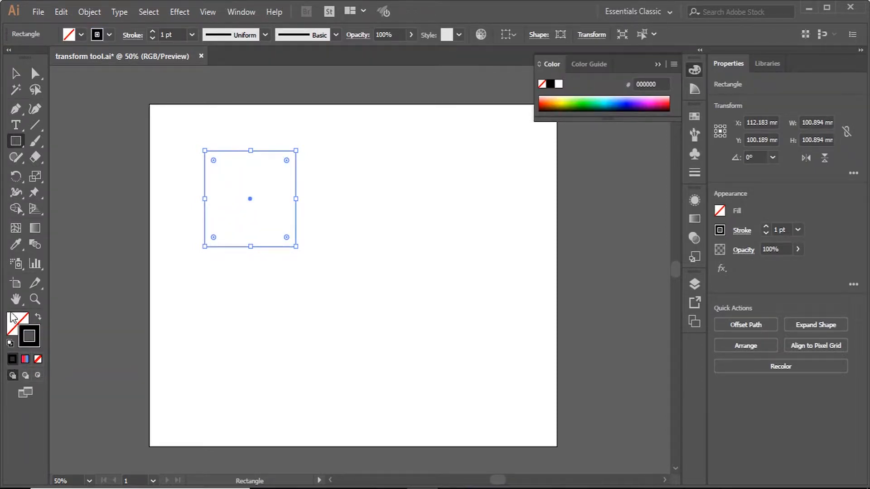
pyautogui.click(287, 246)
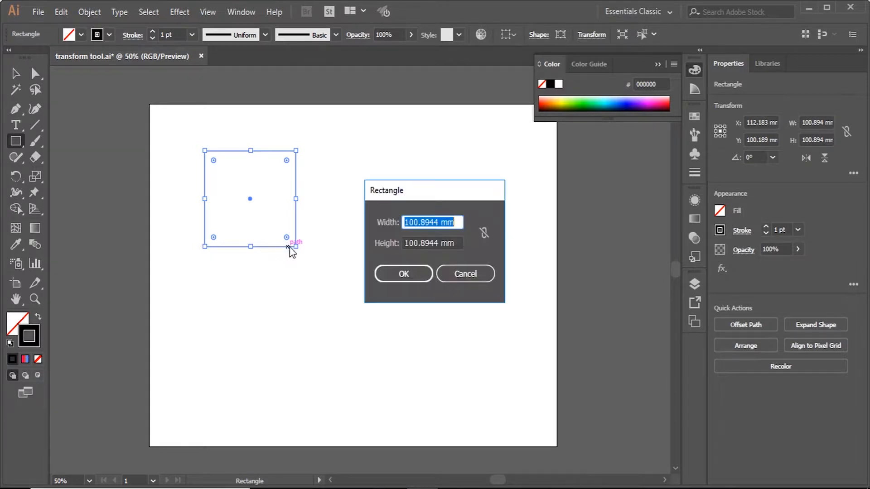
pyautogui.click(444, 273)
pyautogui.press('v')
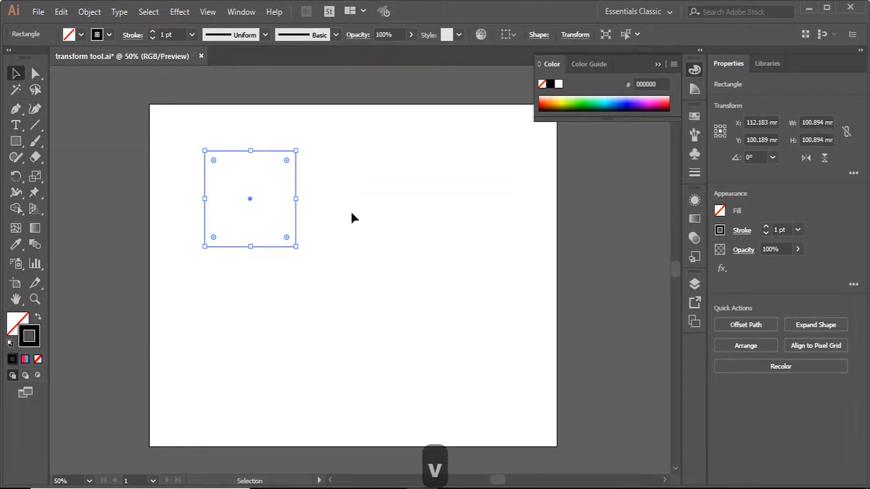
# Start a Distort & Transform Transform effect on the square with preview on and 32 copies.
pyautogui.click(376, 187)
pyautogui.moveTo(320, 140); pyautogui.dragTo(197, 315)
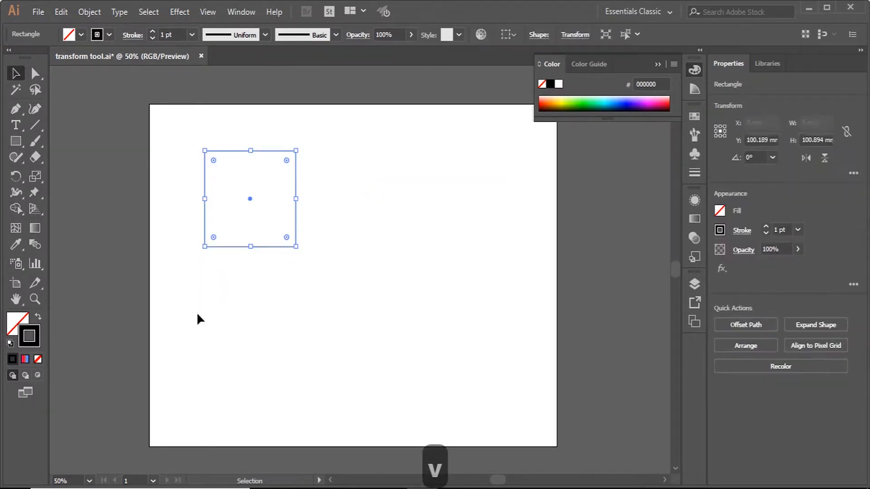
pyautogui.click(173, 17)
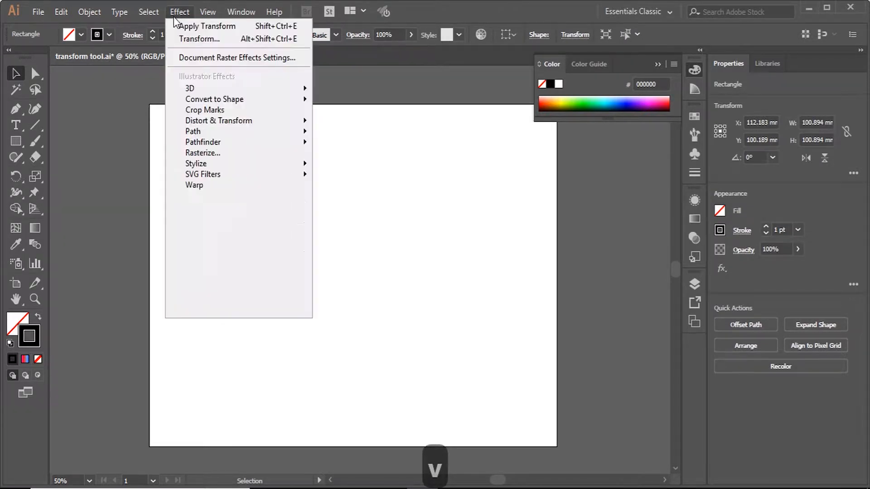
pyautogui.moveTo(221, 125)
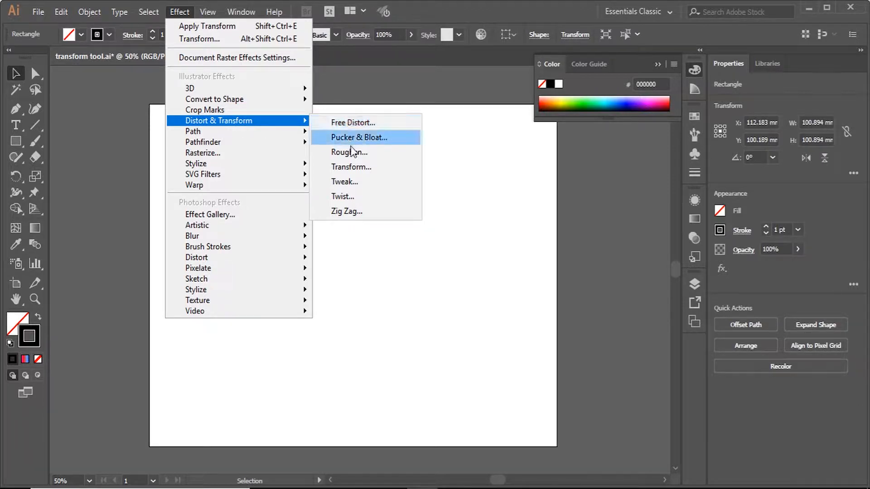
pyautogui.click(356, 166)
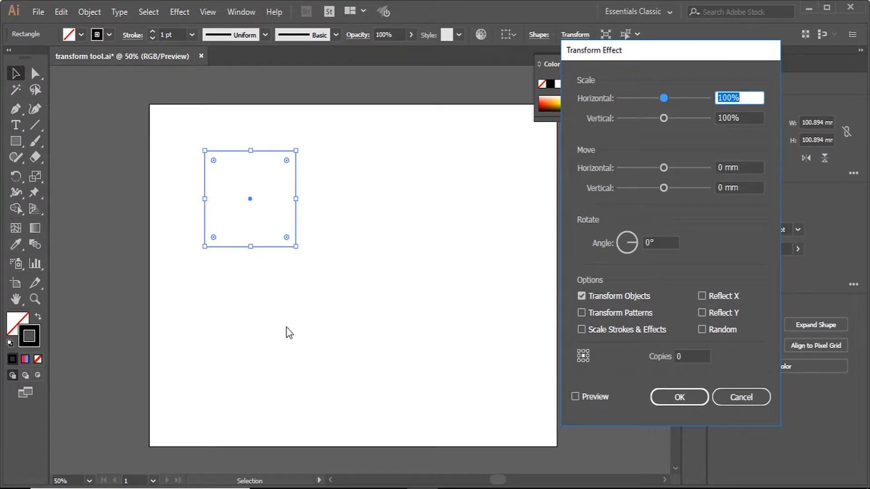
pyautogui.click(575, 397)
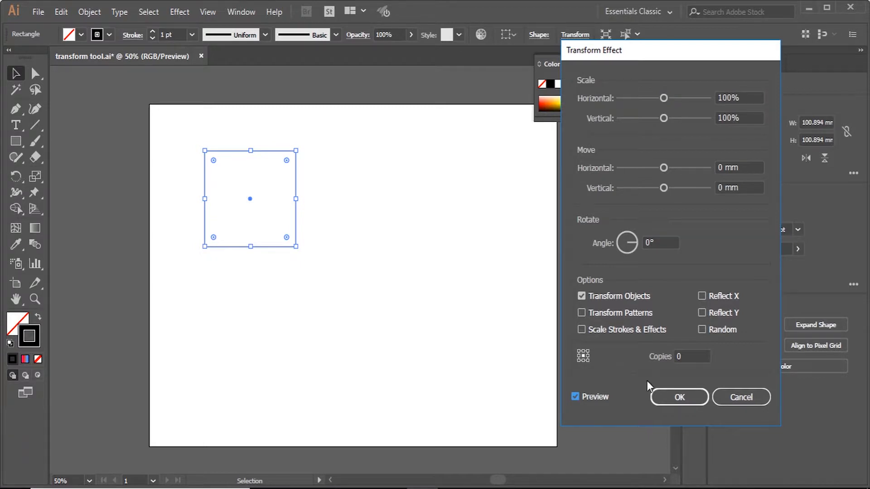
pyautogui.click(687, 360)
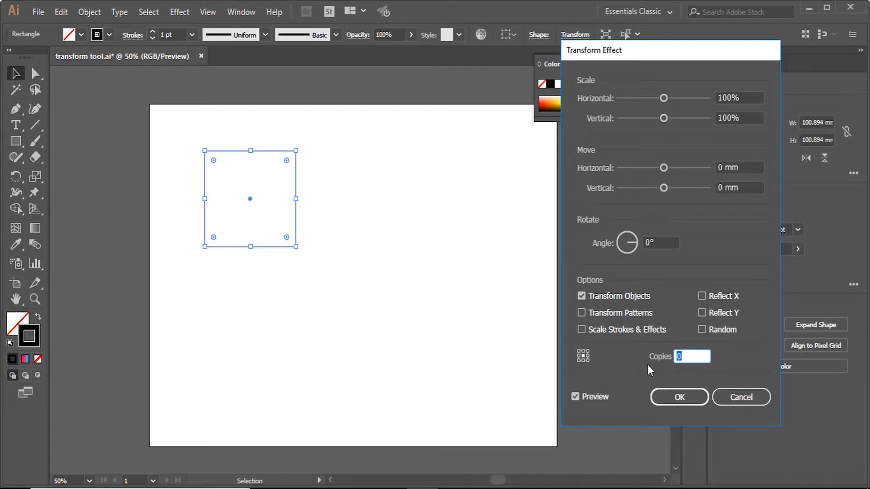
pyautogui.write('32')
# Set the Transform effect's horizontal and vertical scale to 90%.
pyautogui.click(743, 98)
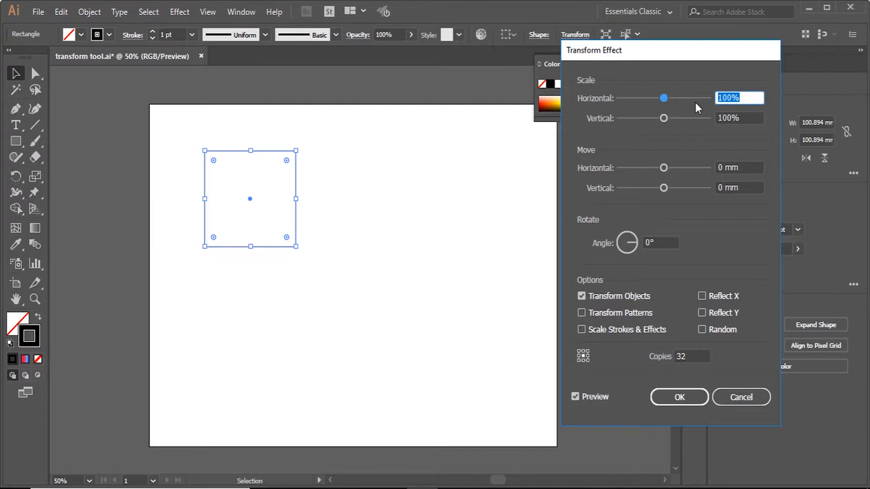
pyautogui.write('90')
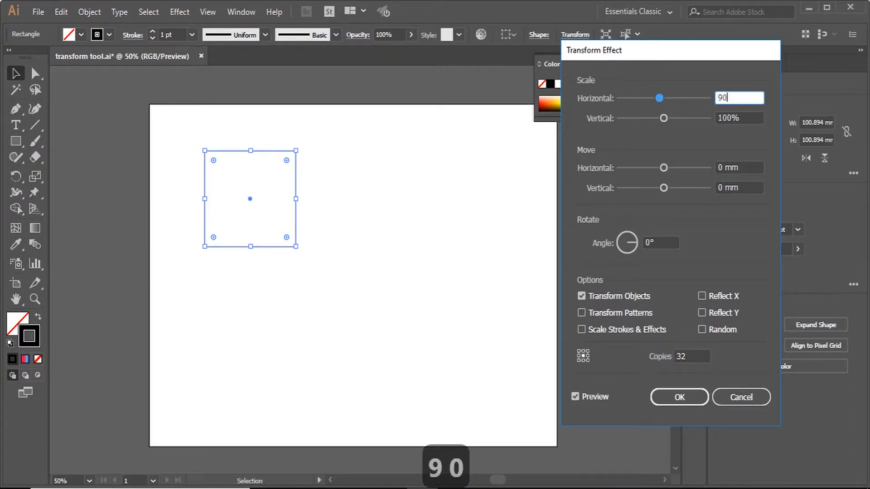
pyautogui.press('Tab')
pyautogui.write('90')
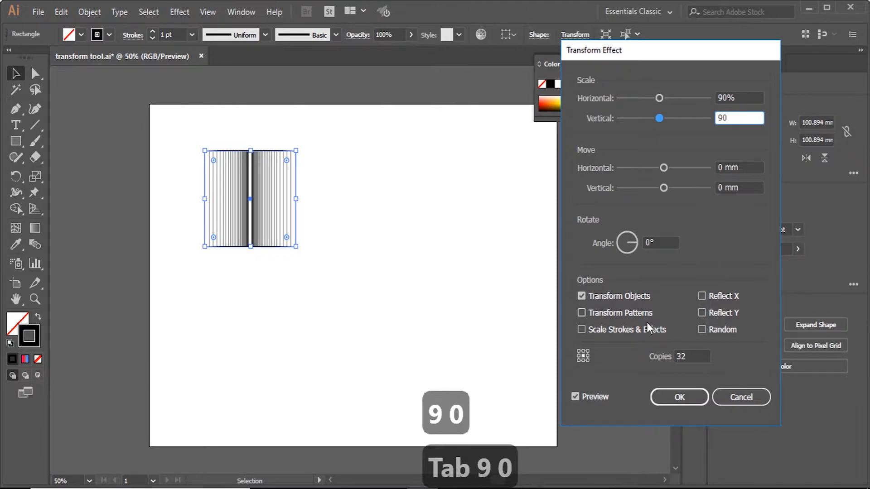
# Set the Transform effect's rotation angle to 7° and apply the effect to the square.
pyautogui.click(629, 241)
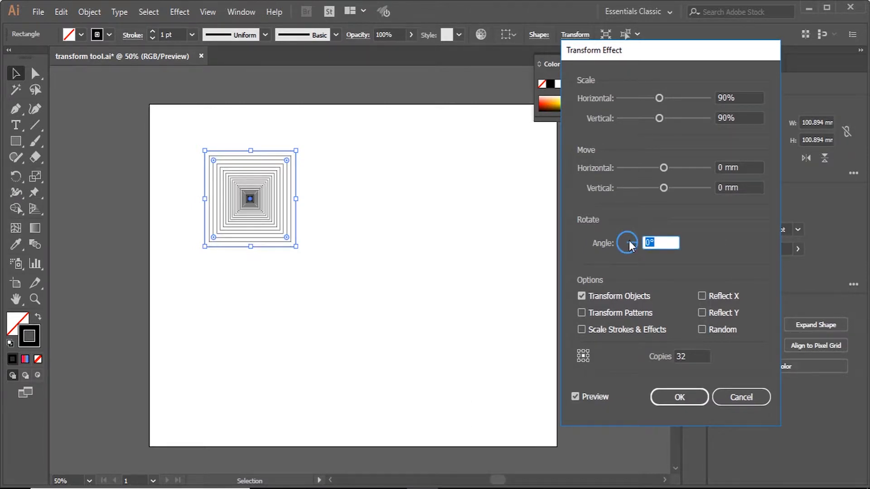
pyautogui.press('Down')
pyautogui.press('Down')
pyautogui.press('Down')
pyautogui.press('Up')
pyautogui.press('Up')
pyautogui.press('Up')
pyautogui.press('Up')
pyautogui.press('Up')
pyautogui.press('Up')
pyautogui.press('Up')
pyautogui.press('Up')
pyautogui.press('Up')
pyautogui.press('Up')
pyautogui.press('Up')
pyautogui.press('Up')
pyautogui.press('Up')
pyautogui.press('Up')
pyautogui.press('Up')
pyautogui.press('Up')
pyautogui.press('Up')
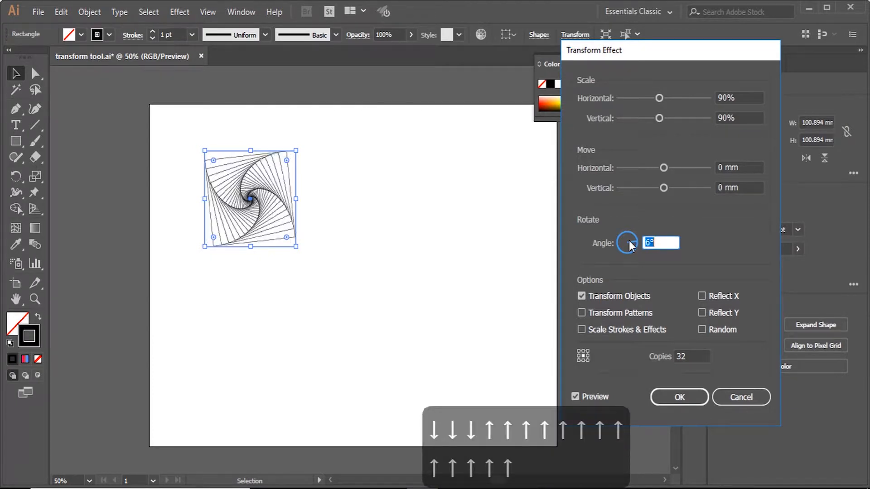
pyautogui.press('Down')
pyautogui.press('Down')
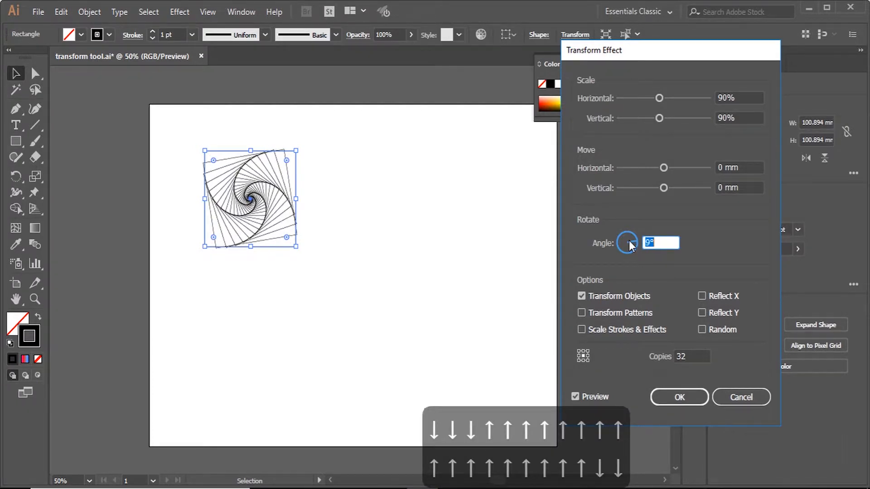
pyautogui.press('Up')
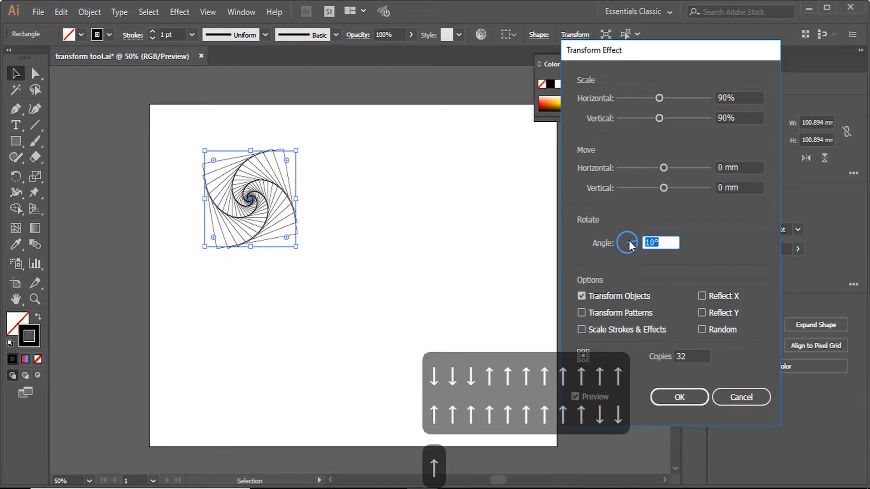
pyautogui.press('Down')
pyautogui.press('Down')
pyautogui.press('Down')
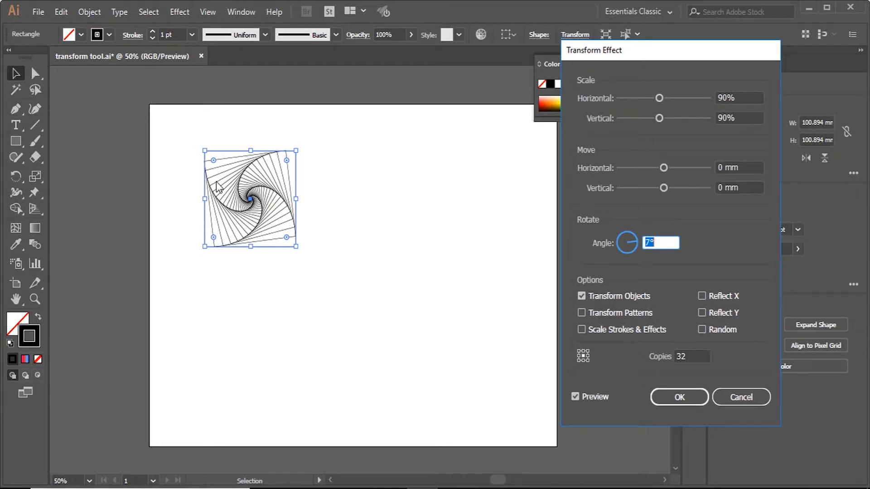
pyautogui.press('Up')
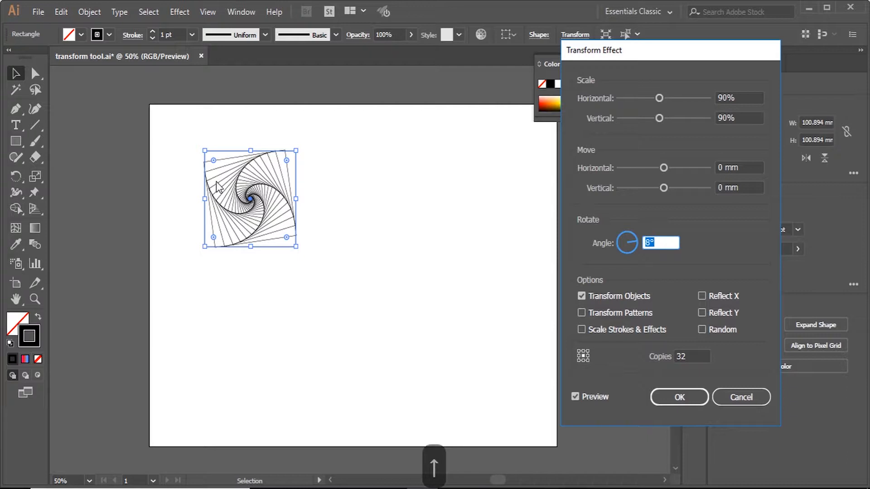
pyautogui.press('Down')
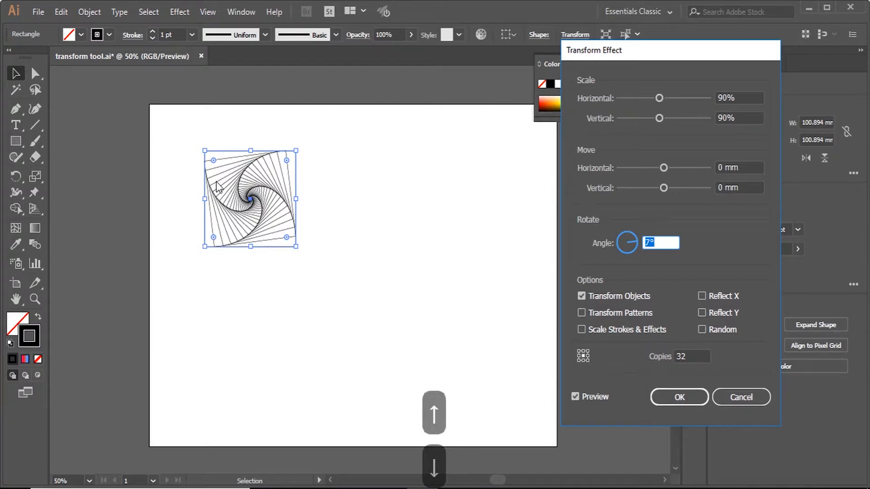
pyautogui.click(670, 399)
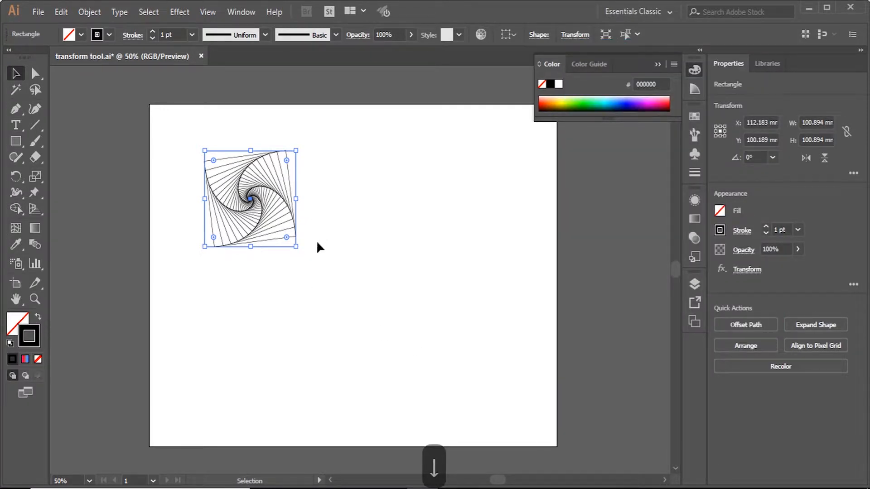
# Move the spiral square toward the artboard's upper centre, to about X 233.9 mm and Y 86.4 mm.
pyautogui.click(301, 265)
pyautogui.scroll(2, 259, 190)
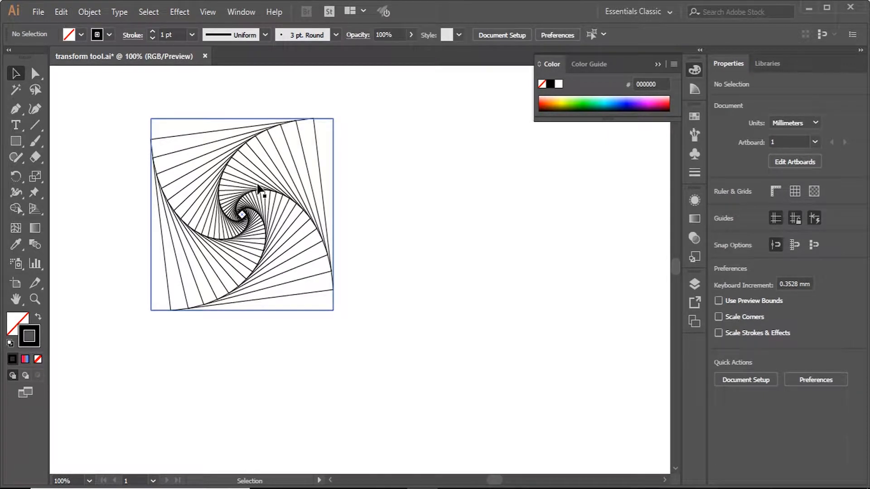
pyautogui.moveTo(358, 119); pyautogui.dragTo(152, 332)
pyautogui.scroll(-1, 68, 326)
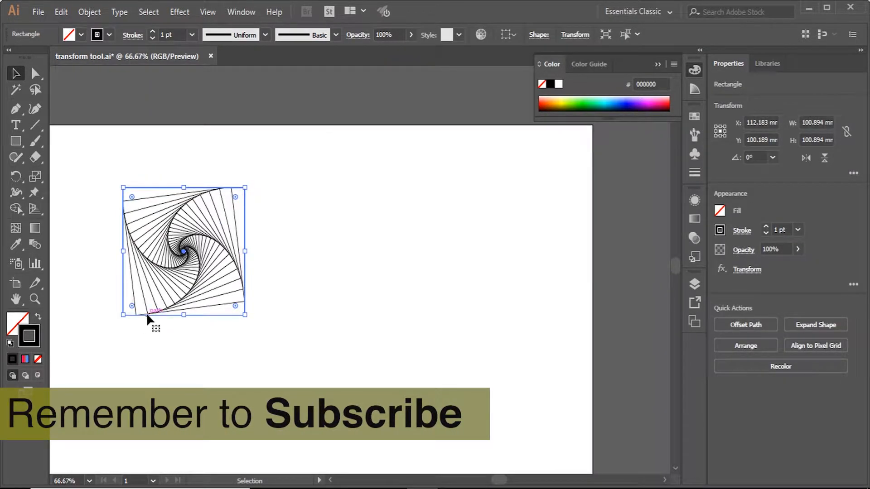
pyautogui.moveTo(183, 252); pyautogui.dragTo(331, 235)
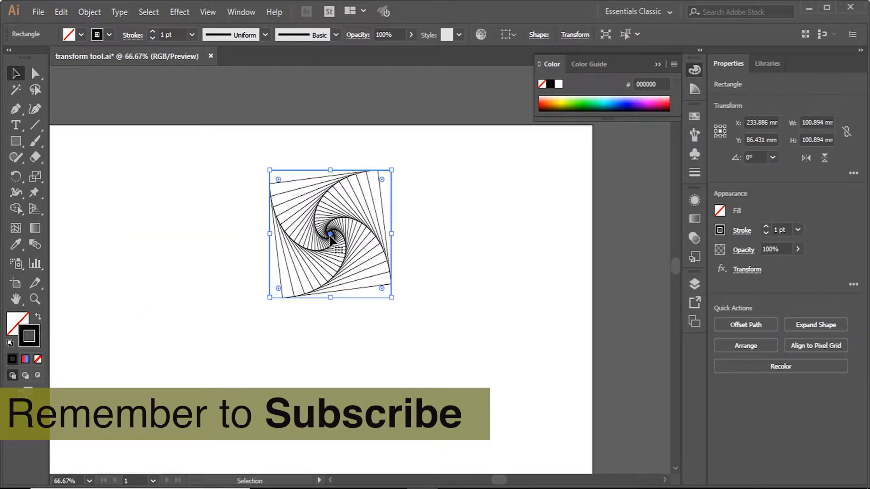
# Paste a copy of the spiral square in front of the original, rotate it to 315°, and deselect it.
pyautogui.press('ctrl')
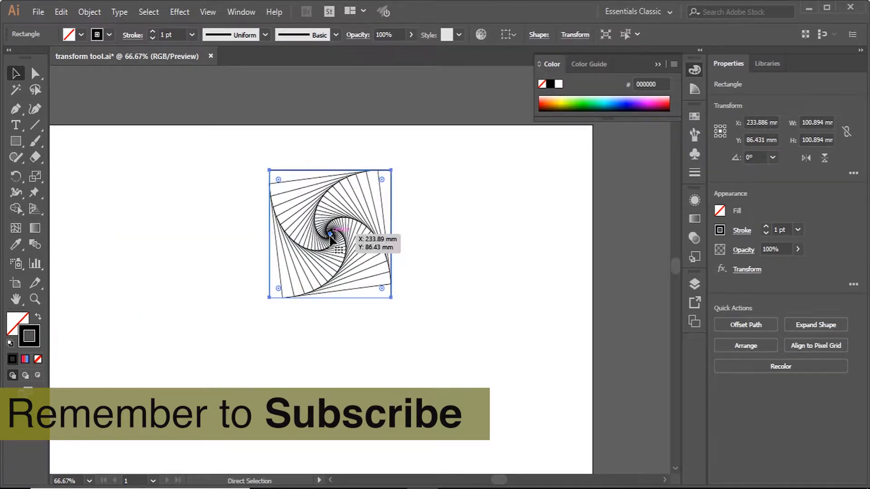
pyautogui.hotkey('ctrl', 'c')
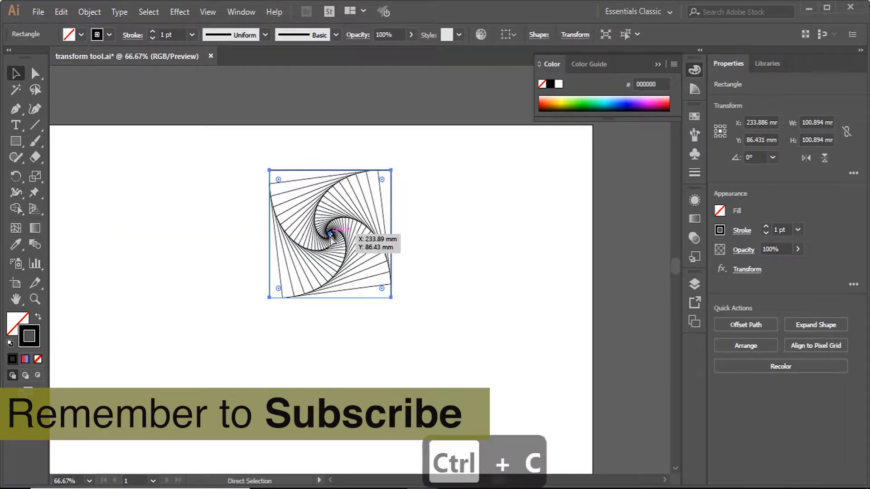
pyautogui.hotkey('ctrl', 'f')
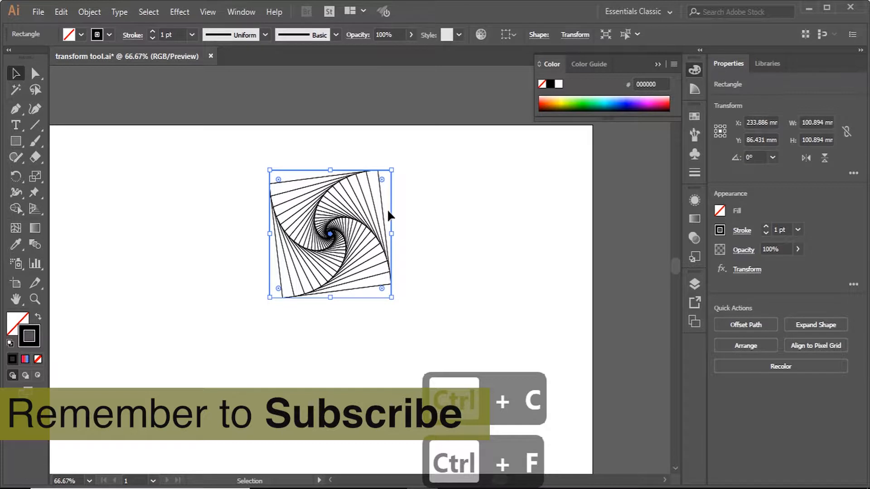
pyautogui.moveTo(398, 167); pyautogui.dragTo(403, 243)
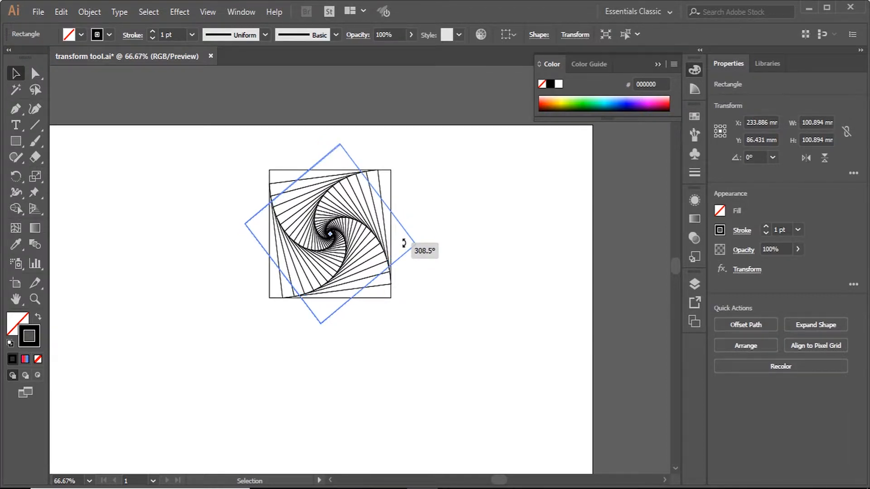
pyautogui.press('shift')
pyautogui.moveTo(404, 243); pyautogui.dragTo(403, 243)
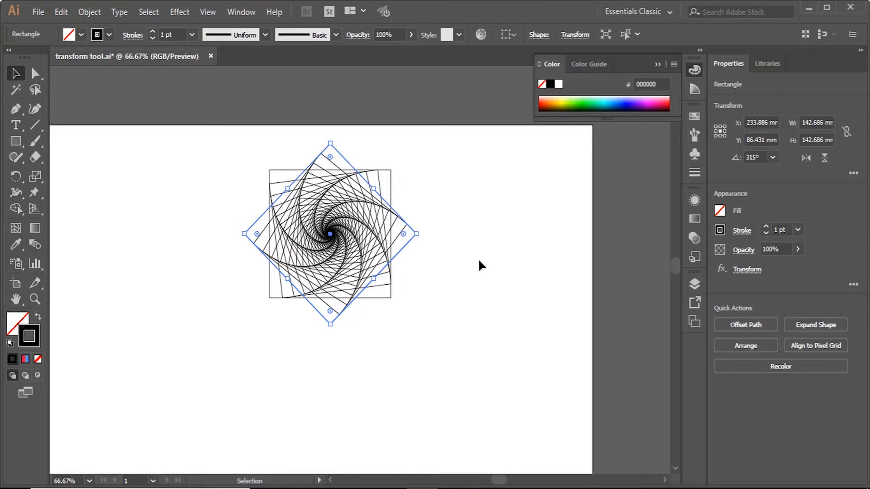
pyautogui.click(468, 277)
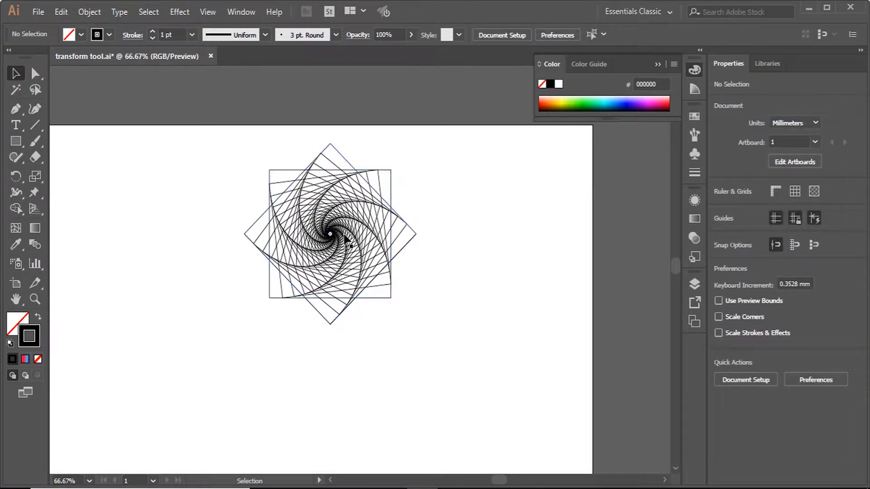
pyautogui.scroll(2, 350, 234)
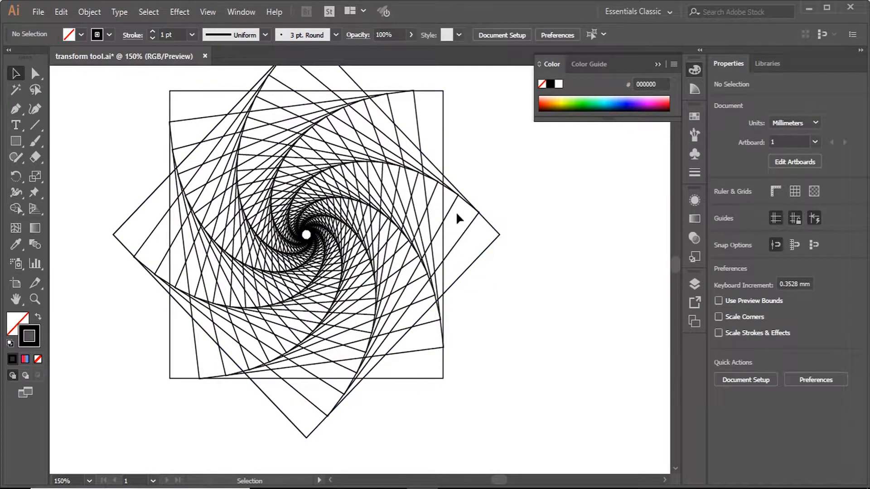
pyautogui.scroll(-1, 492, 220)
pyautogui.scroll(-1, 499, 223)
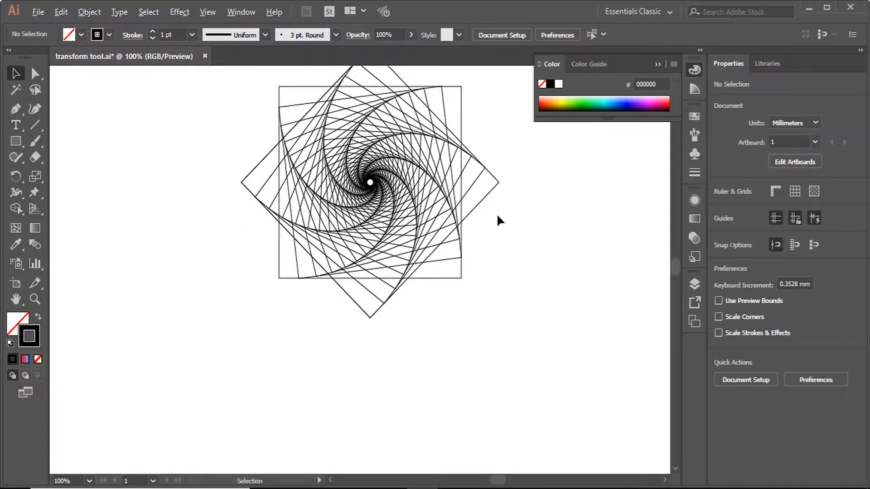
# Draw a circle about 96 mm in diameter on the artboard, below and to the left of the spiral square.
pyautogui.scroll(-3, 497, 214)
pyautogui.scroll(1, 499, 222)
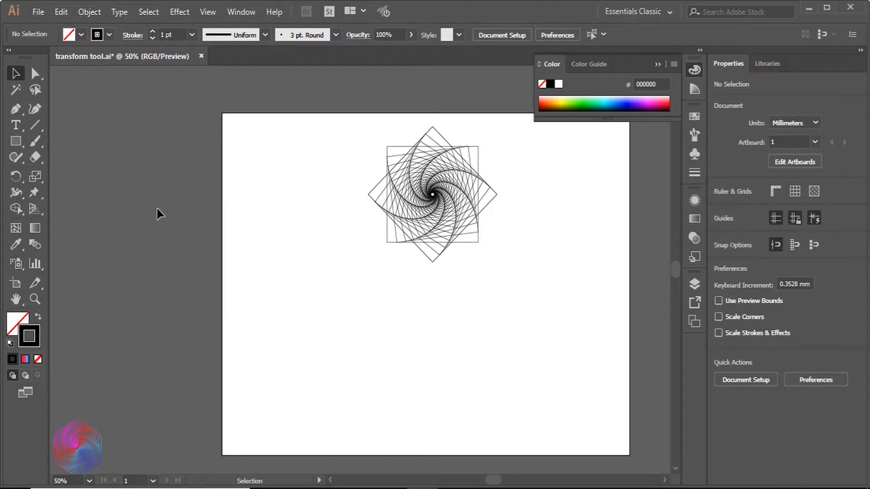
pyautogui.press('l')
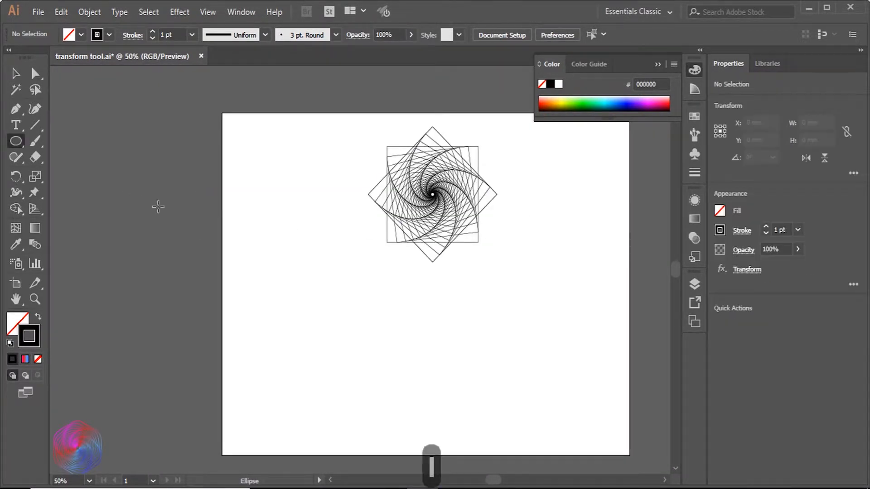
pyautogui.scroll(-1, 247, 213)
pyautogui.moveTo(264, 235); pyautogui.dragTo(349, 313)
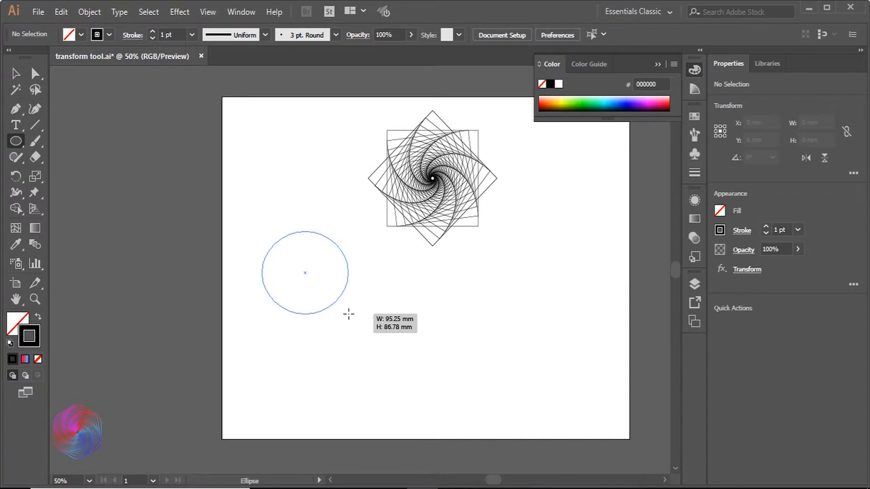
pyautogui.moveTo(349, 314); pyautogui.dragTo(349, 314)
pyautogui.press('shift')
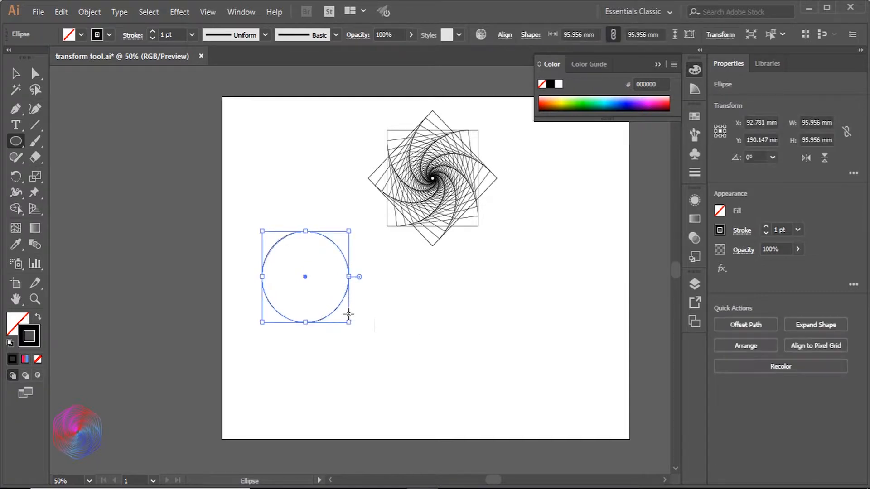
pyautogui.click(15, 73)
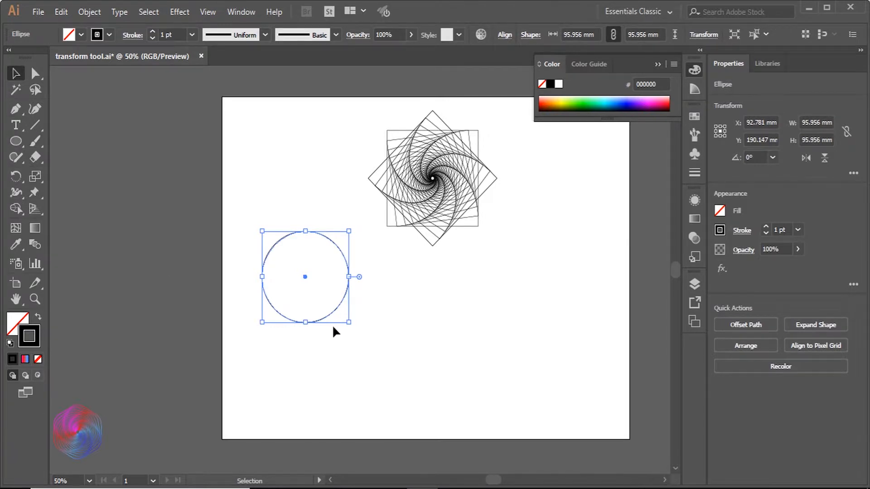
# Add a Transform effect to the circle with 90% horizontal scale, 32 copies and preview turned on.
pyautogui.scroll(1, 344, 318)
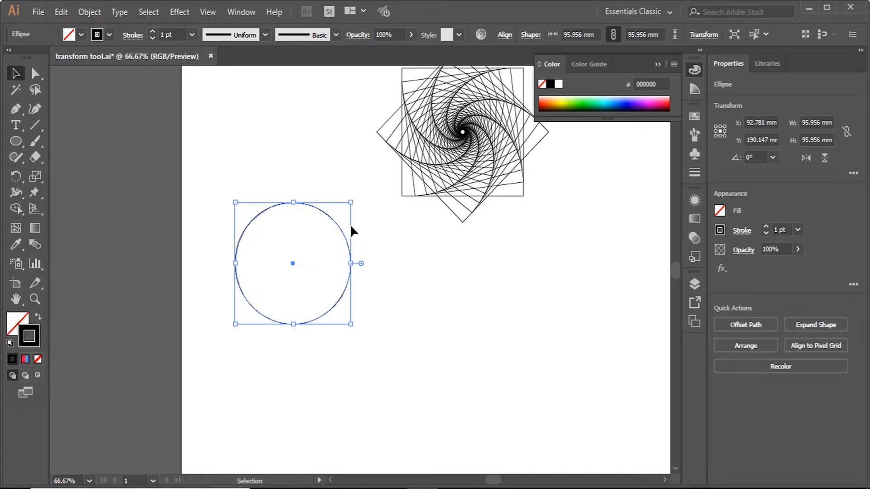
pyautogui.click(179, 12)
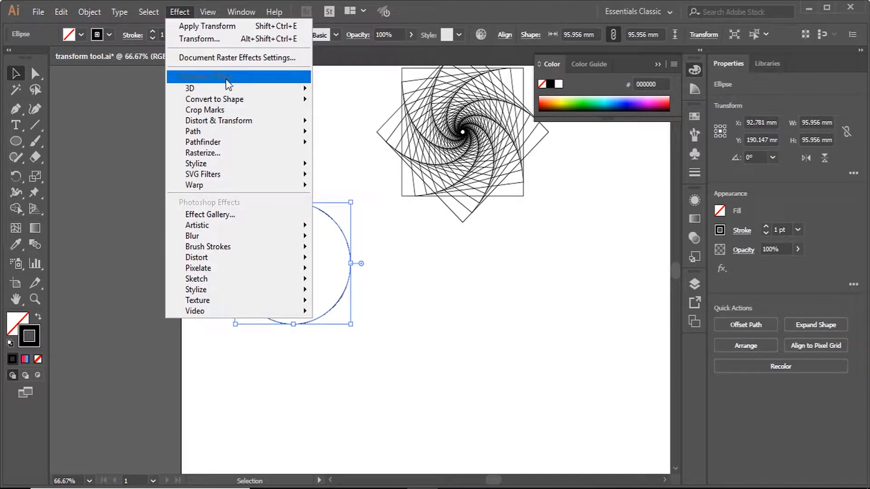
pyautogui.moveTo(258, 123)
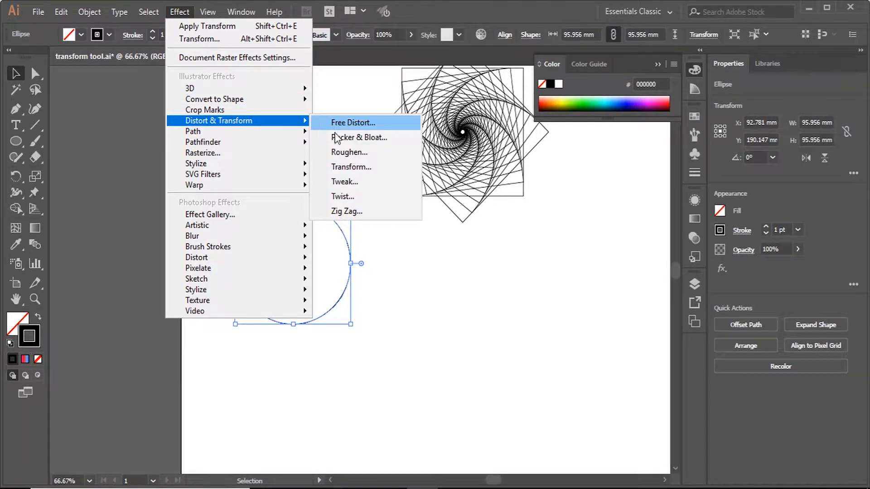
pyautogui.click(350, 166)
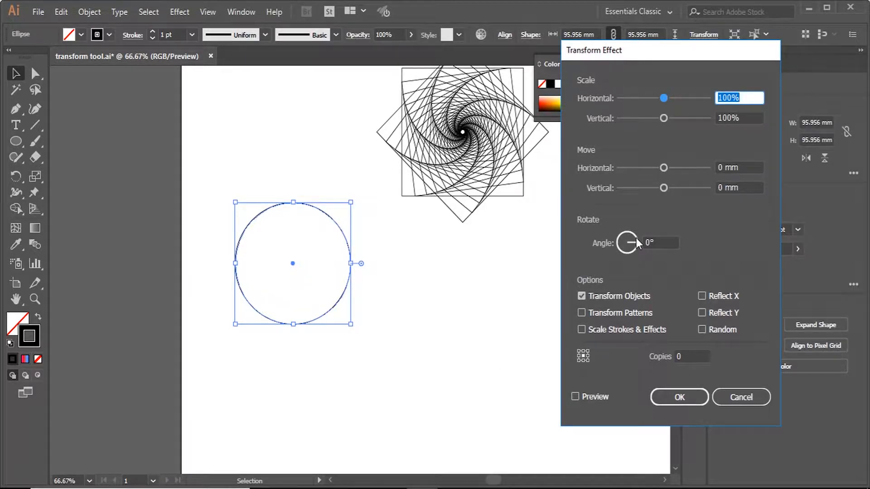
pyautogui.write('90')
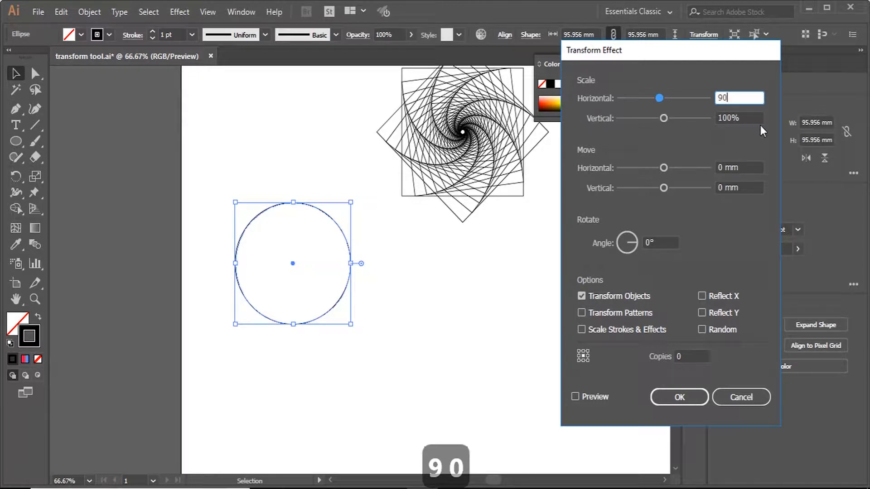
pyautogui.click(594, 394)
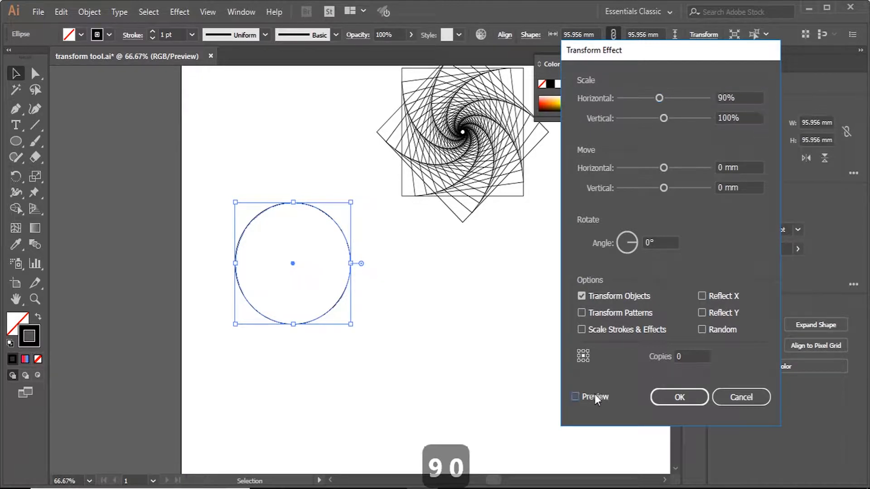
pyautogui.click(677, 357)
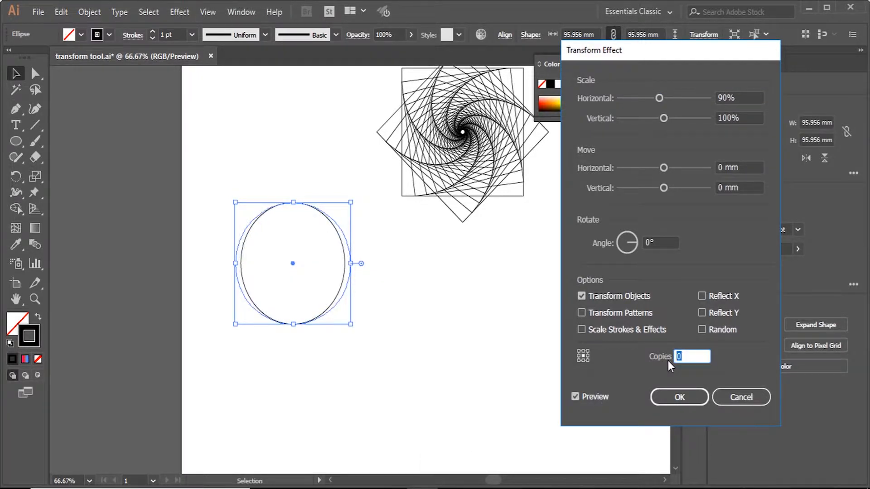
pyautogui.write('32')
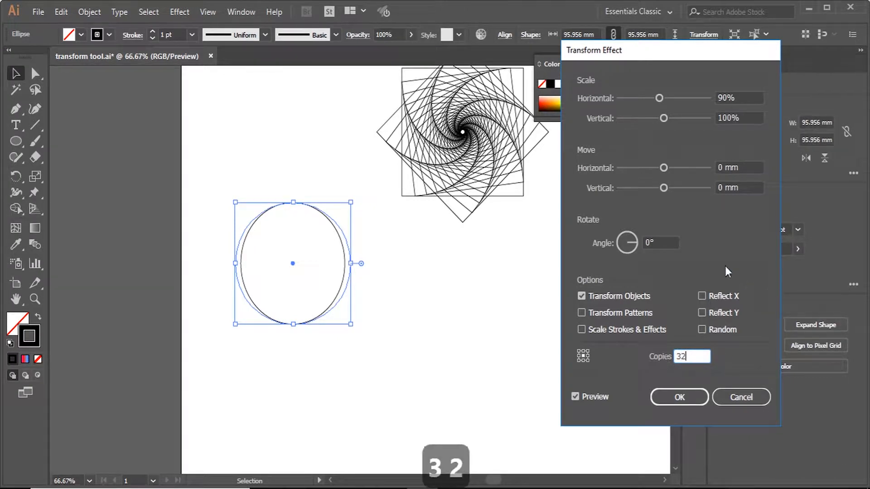
# Set the circle's Transform rotation angle to 9°, apply the effect and deselect the circle.
pyautogui.press('Tab')
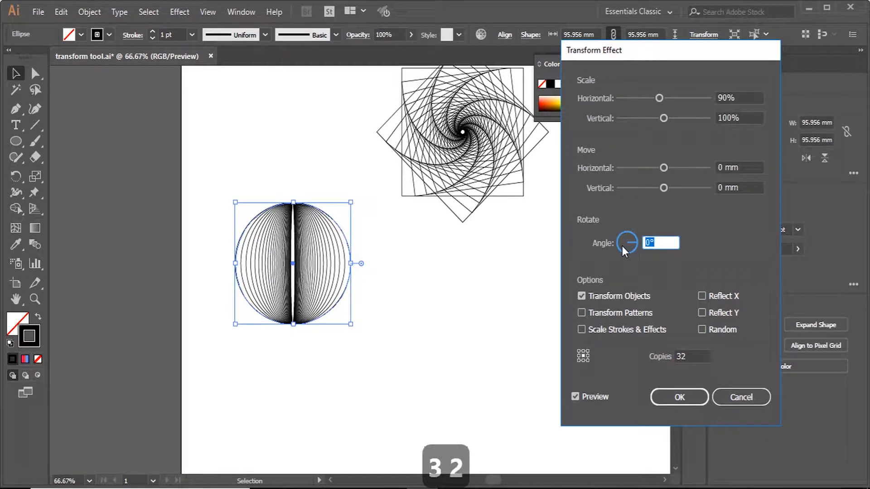
pyautogui.press('Up')
pyautogui.press('Up')
pyautogui.press('Up')
pyautogui.press('Up')
pyautogui.press('Up')
pyautogui.press('Up')
pyautogui.press('Up')
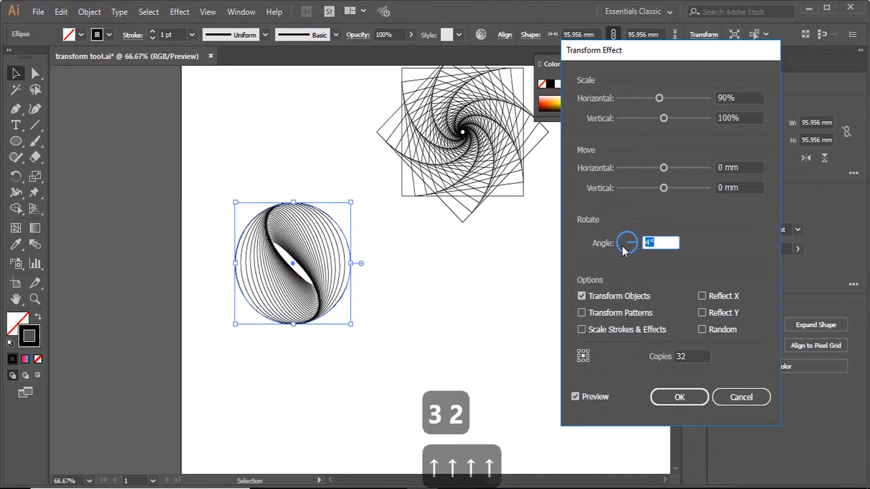
pyautogui.press('Up')
pyautogui.press('Up')
pyautogui.press('Up')
pyautogui.press('Up')
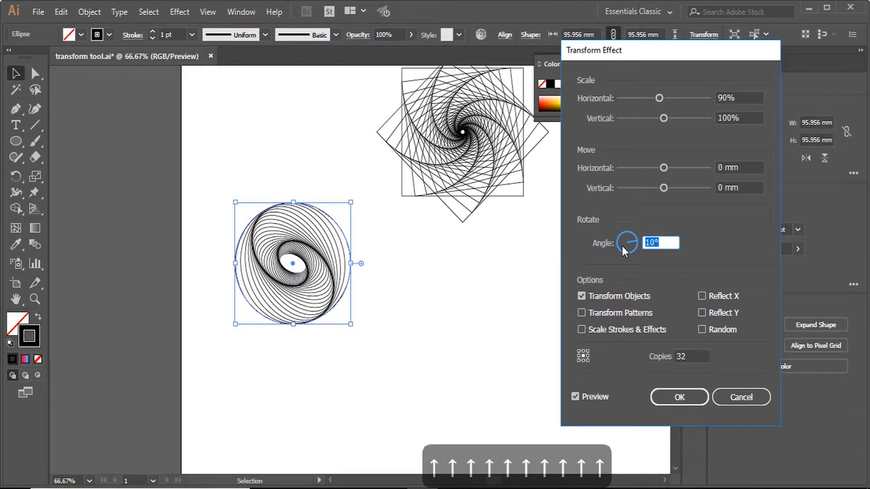
pyautogui.press('Down')
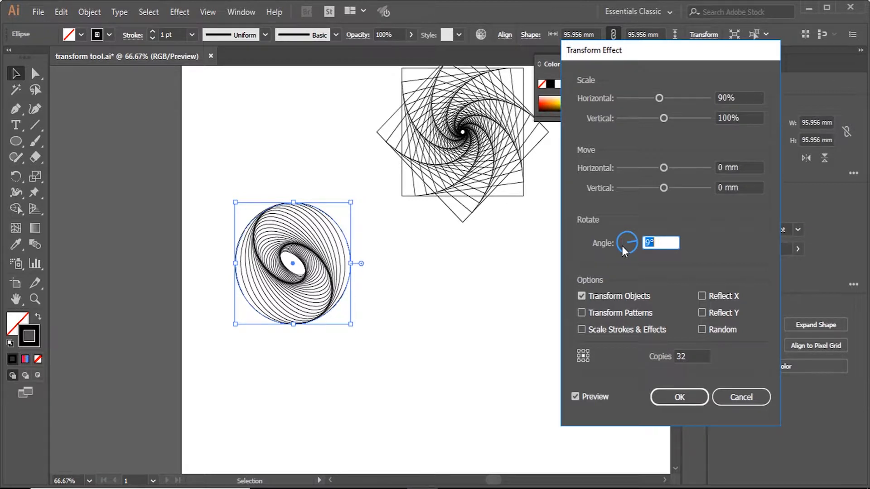
pyautogui.click(662, 402)
pyautogui.click(476, 378)
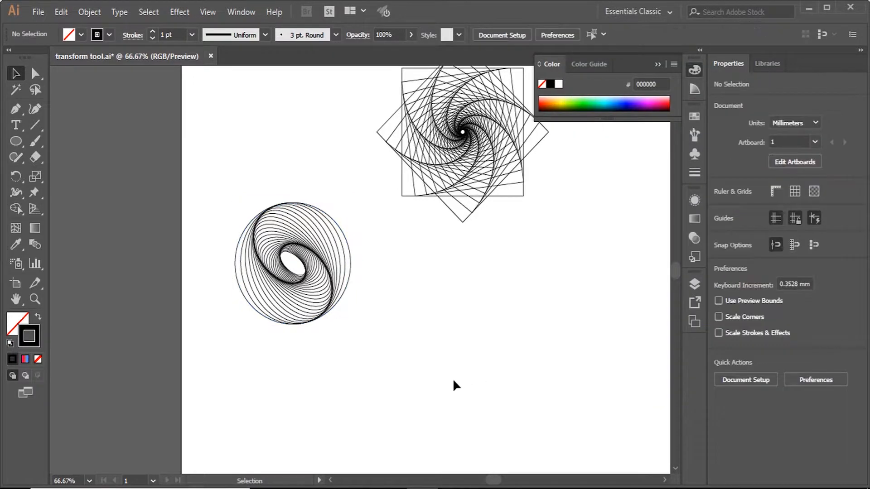
# Move the spiral circle to the artboard's upper-left corner, to about X 61 mm and Y 58 mm.
pyautogui.scroll(-2, 363, 313)
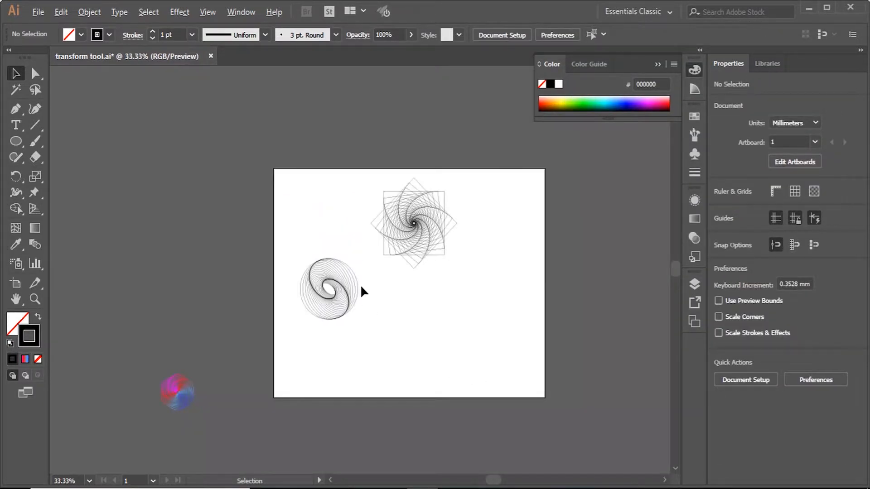
pyautogui.scroll(2, 360, 284)
pyautogui.moveTo(358, 231); pyautogui.dragTo(257, 394)
pyautogui.click(295, 294)
pyautogui.moveTo(375, 221); pyautogui.dragTo(249, 374)
pyautogui.moveTo(296, 290); pyautogui.dragTo(270, 167)
pyautogui.moveTo(291, 287); pyautogui.dragTo(253, 122)
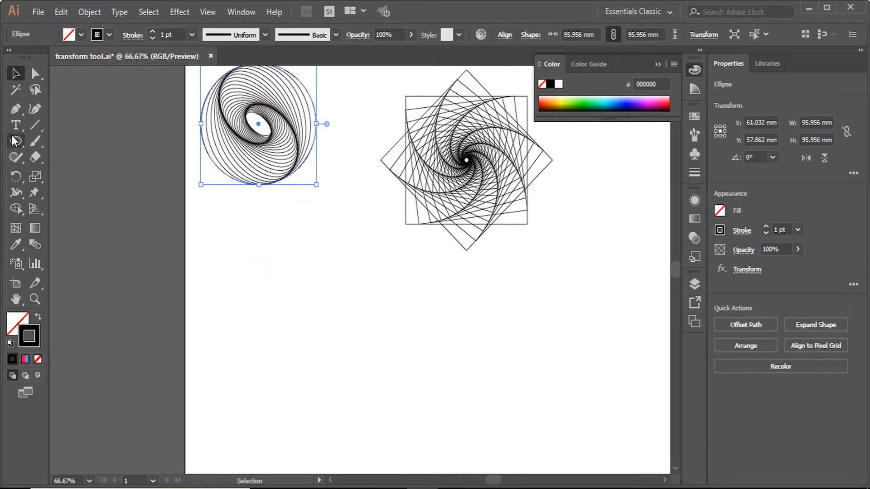
# Create a six-sided polygon below the spiral circle and enlarge it proportionally to about 100 by 87 mm.
pyautogui.moveTo(16, 141); pyautogui.dragTo(97, 186)
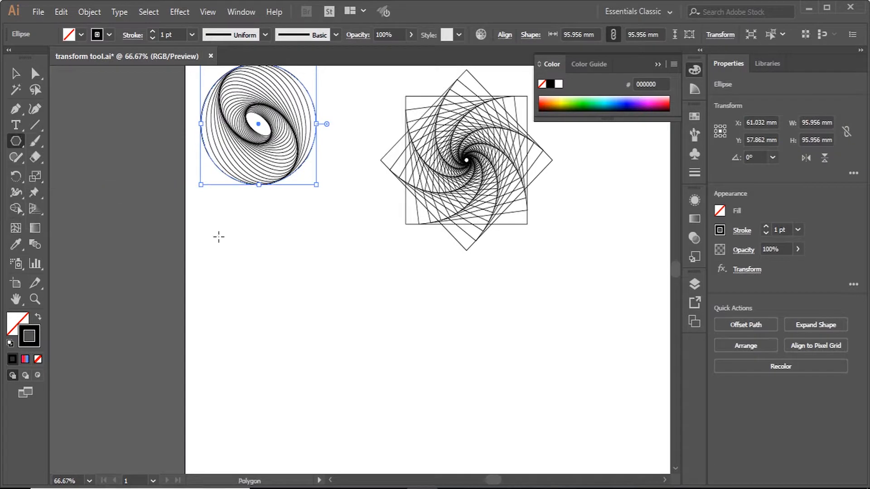
pyautogui.click(283, 303)
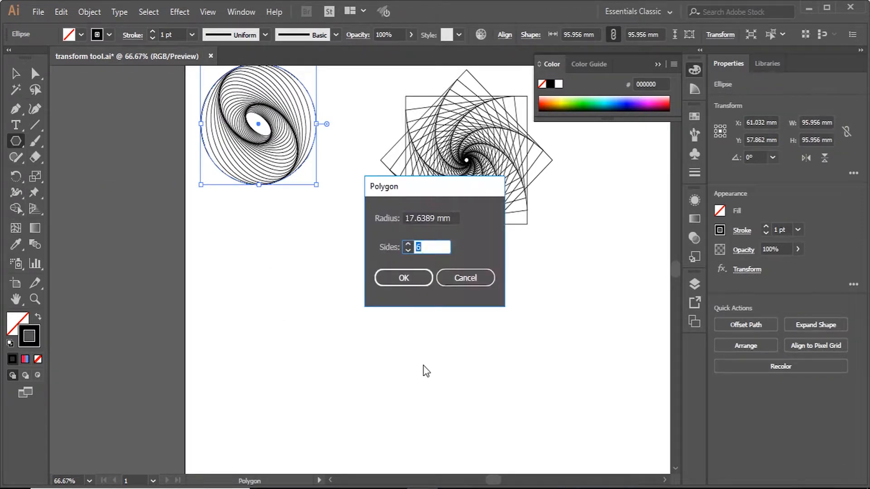
pyautogui.click(401, 277)
pyautogui.moveTo(305, 324); pyautogui.dragTo(408, 394)
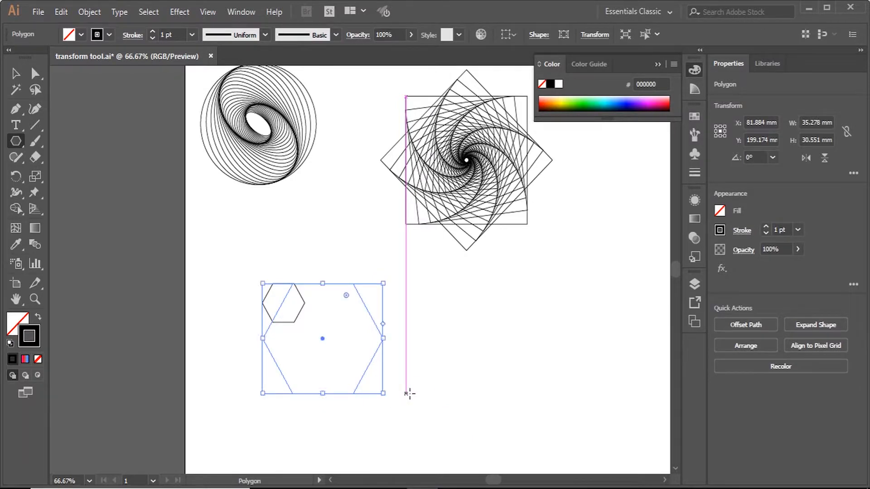
pyautogui.click(14, 76)
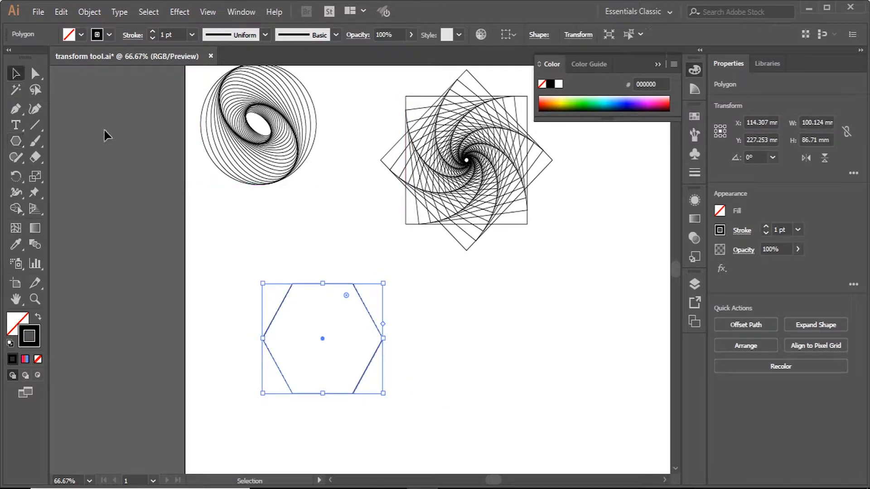
# Start a Transform effect on the hexagon with horizontal and vertical scale set to 90%.
pyautogui.scroll(-2, 150, 247)
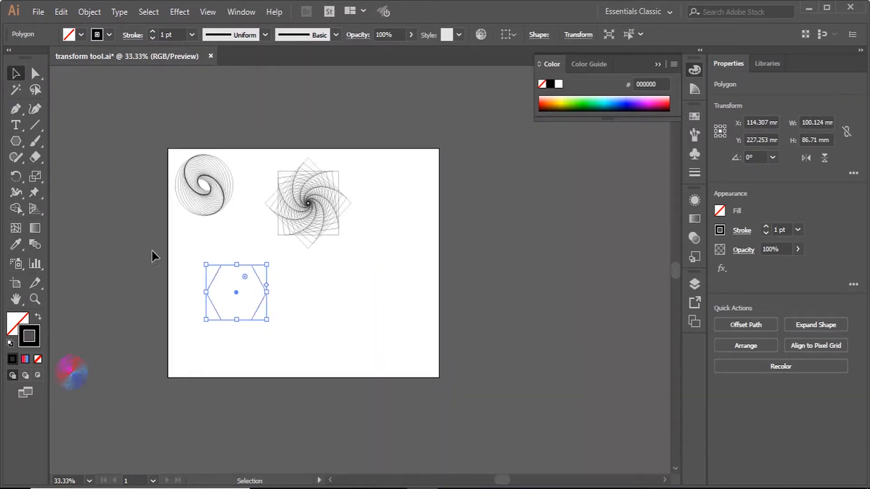
pyautogui.scroll(2, 203, 303)
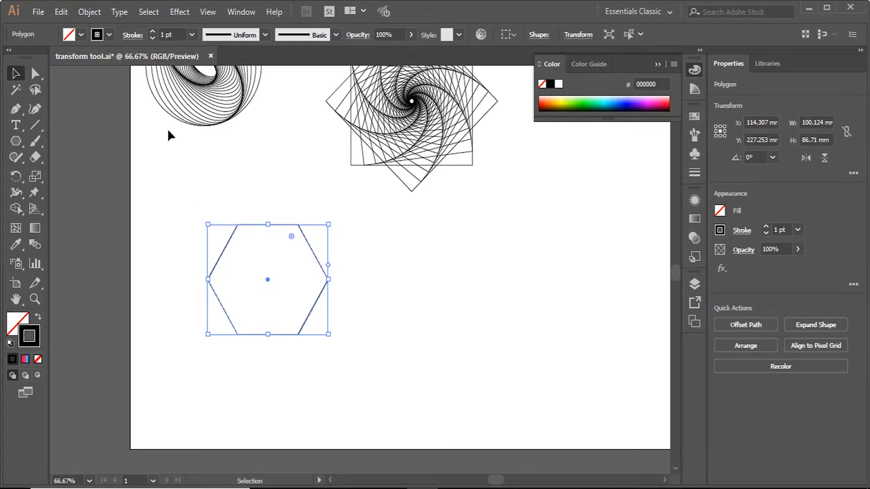
pyautogui.click(179, 13)
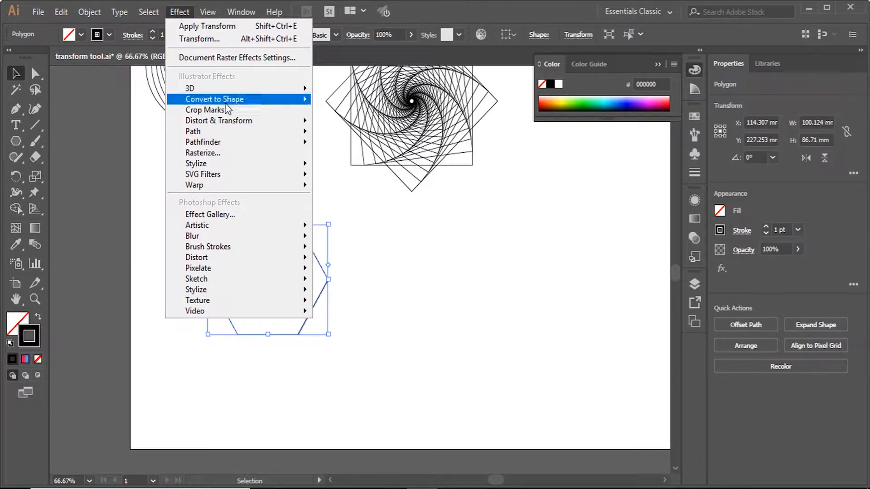
pyautogui.moveTo(237, 119)
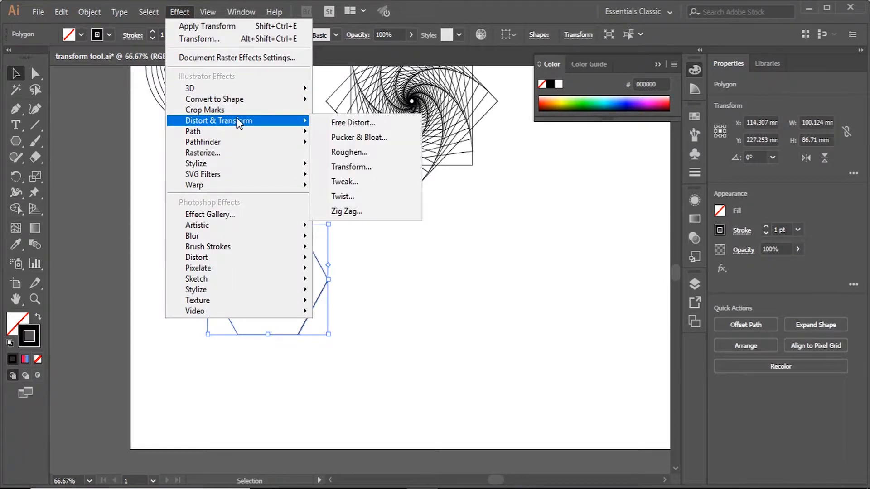
pyautogui.click(352, 167)
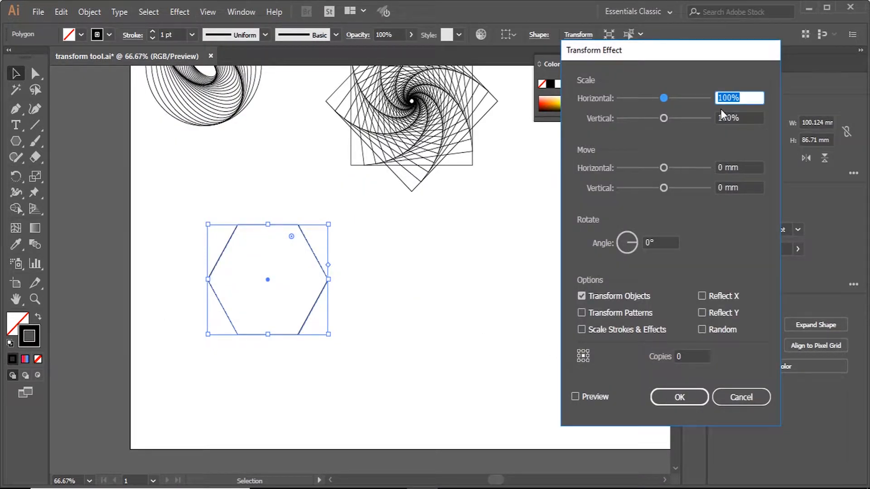
pyautogui.write('90')
pyautogui.press('Tab')
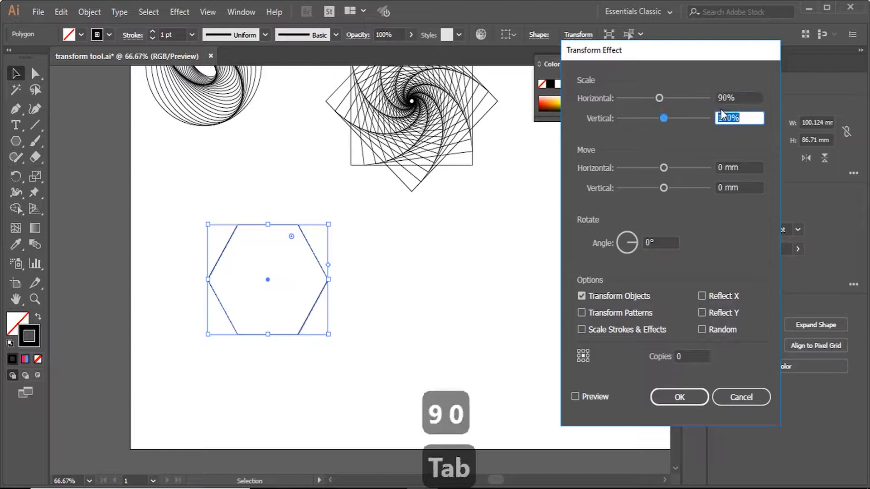
pyautogui.write('90')
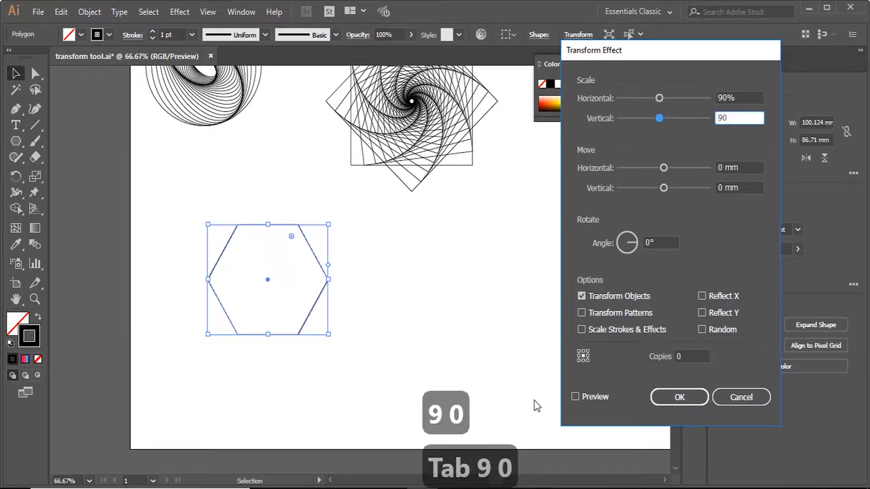
# Turn on the effect preview and set the hexagon's number of copies to 32.
pyautogui.click(574, 396)
pyautogui.click(691, 356)
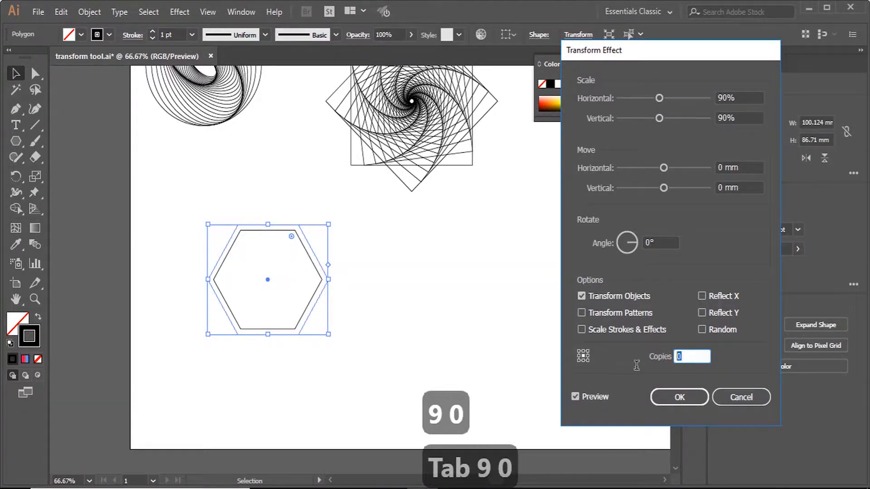
pyautogui.write('32')
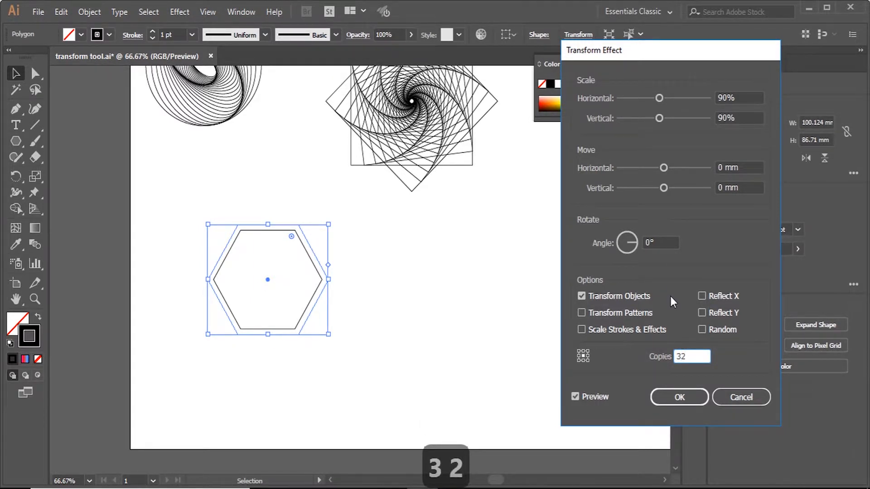
# Try positive rotation angles such as 9°, 15° and 4° for the hexagon's copies.
pyautogui.click(647, 243)
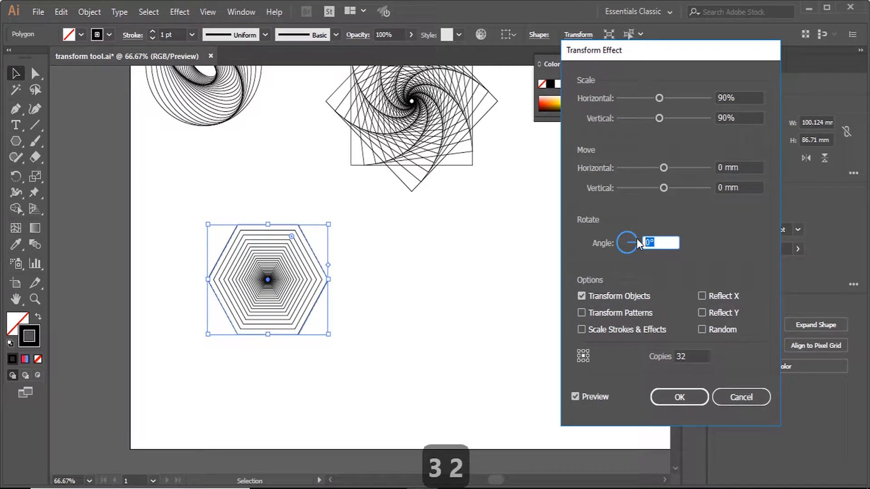
pyautogui.press('Down')
pyautogui.press('Up')
pyautogui.press('Up')
pyautogui.press('Up')
pyautogui.press('Up')
pyautogui.press('Up')
pyautogui.press('Up')
pyautogui.press('Up')
pyautogui.press('Up')
pyautogui.press('Up')
pyautogui.press('Up')
pyautogui.press('Up')
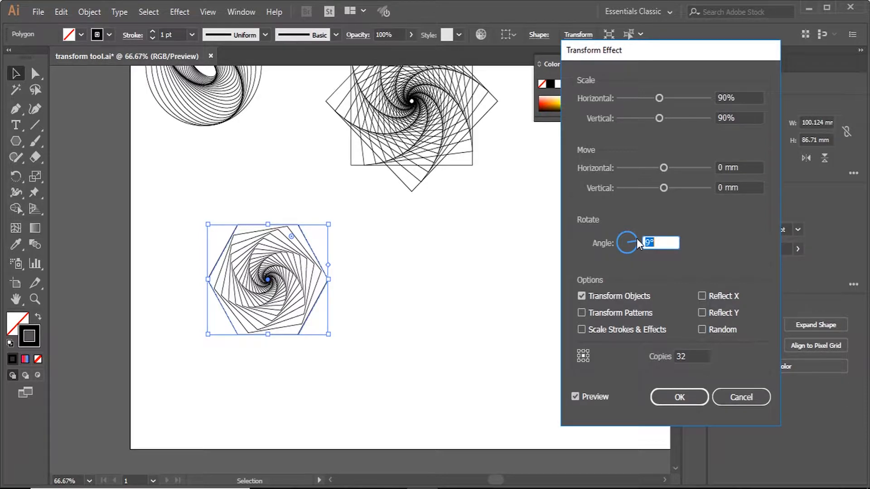
pyautogui.press('Up')
pyautogui.press('Up')
pyautogui.press('Up')
pyautogui.press('Up')
pyautogui.press('Up')
pyautogui.press('Up')
pyautogui.press('Up')
pyautogui.press('Up')
pyautogui.press('Down')
pyautogui.press('Down')
pyautogui.press('Down')
pyautogui.press('Down')
pyautogui.press('Down')
pyautogui.press('Down')
pyautogui.press('Down')
pyautogui.press('Down')
pyautogui.press('Down')
pyautogui.press('Down')
pyautogui.press('Down')
pyautogui.press('Down')
pyautogui.press('Down')
pyautogui.press('Down')
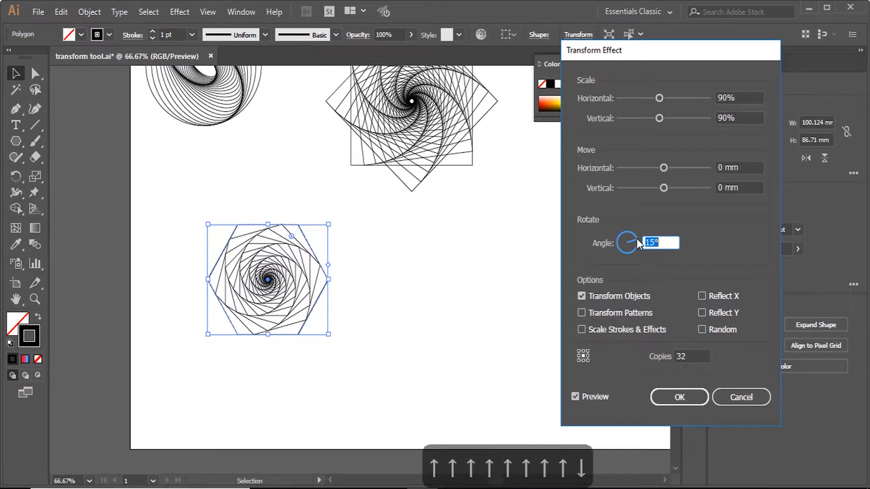
pyautogui.press('Down')
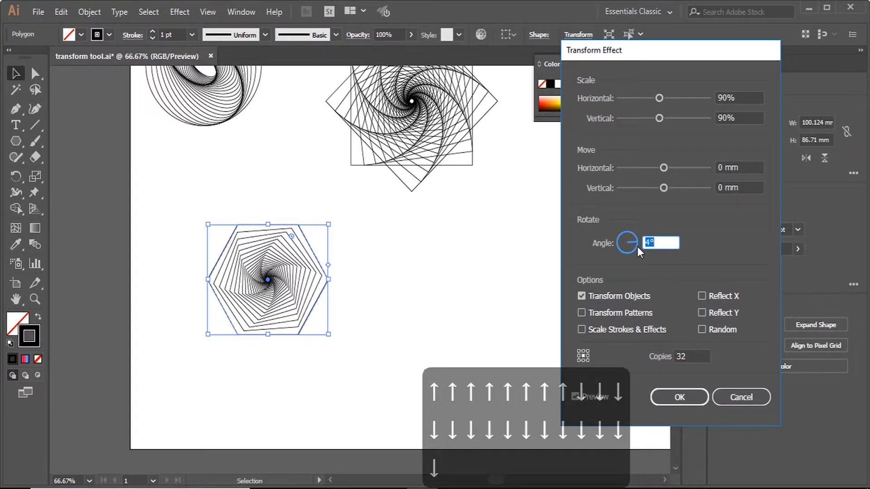
# Try negative rotation angles between -3° and -14° to compare the hexagon's spiral patterns.
pyautogui.press('Down')
pyautogui.press('Down')
pyautogui.press('Down')
pyautogui.press('Down')
pyautogui.press('Down')
pyautogui.press('Down')
pyautogui.press('Down')
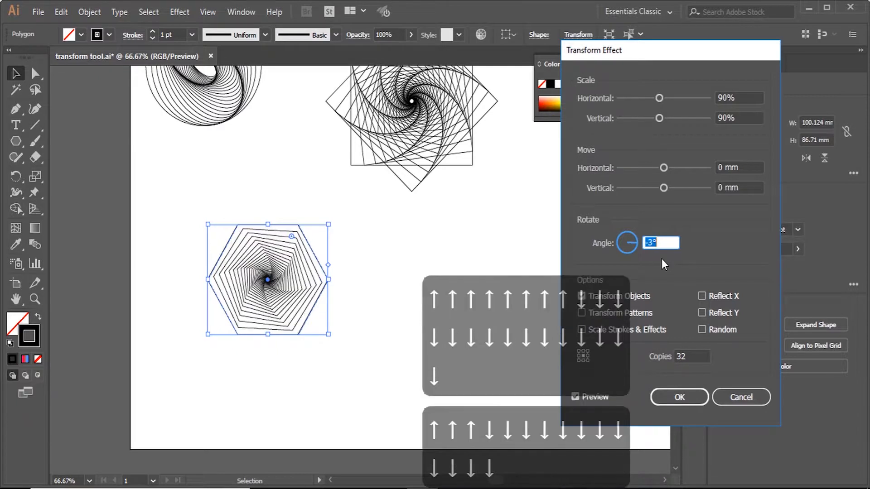
pyautogui.press('Down')
pyautogui.press('Down')
pyautogui.press('Down')
pyautogui.press('Down')
pyautogui.press('Down')
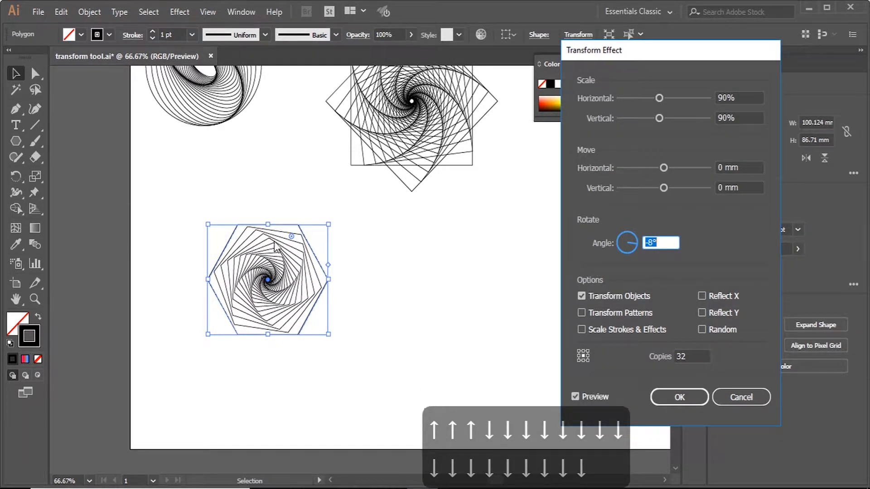
pyautogui.press('Down')
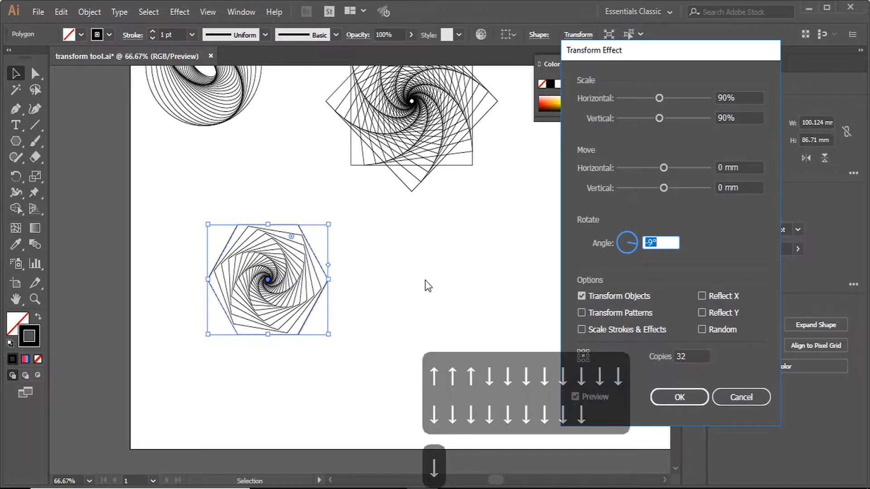
pyautogui.press('Up')
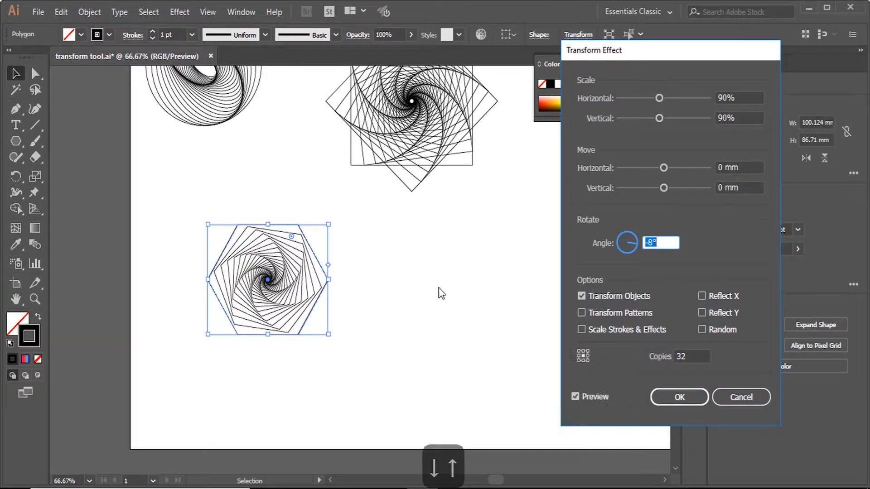
pyautogui.press('Down')
pyautogui.press('Down')
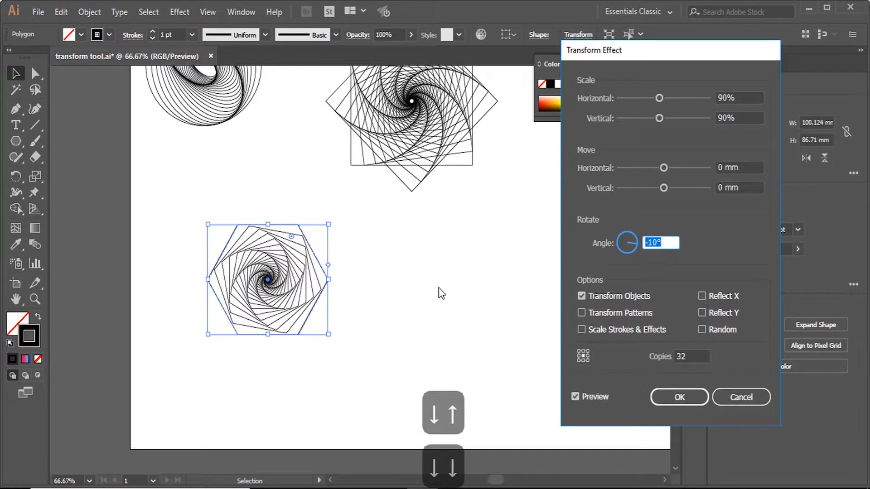
pyautogui.press('Up')
pyautogui.press('Up')
pyautogui.press('Up')
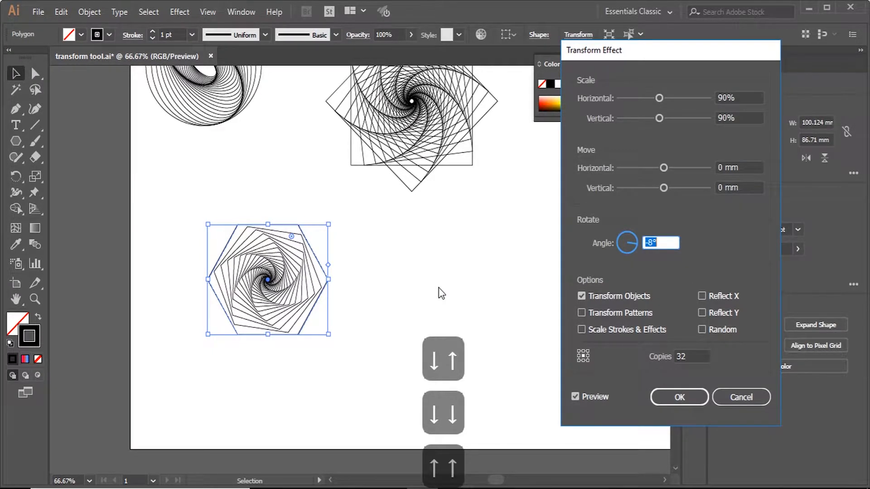
pyautogui.press('Up')
pyautogui.press('Up')
pyautogui.press('Up')
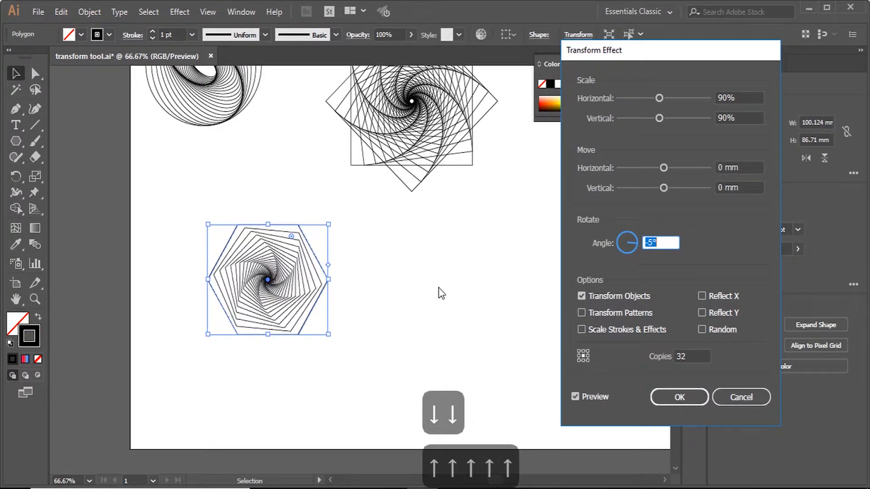
pyautogui.press('Down')
pyautogui.press('Down')
pyautogui.press('Down')
pyautogui.press('Down')
pyautogui.press('Down')
pyautogui.press('Down')
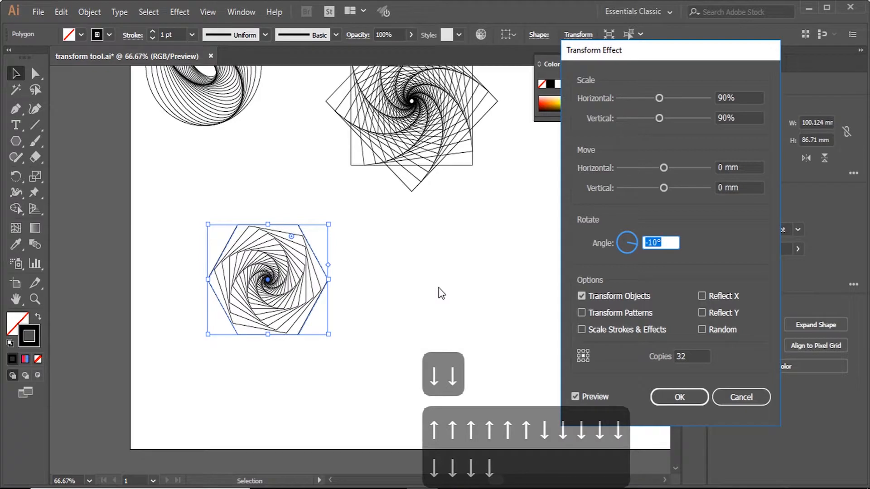
pyautogui.press('Down')
pyautogui.press('Down')
pyautogui.press('Down')
pyautogui.press('Down')
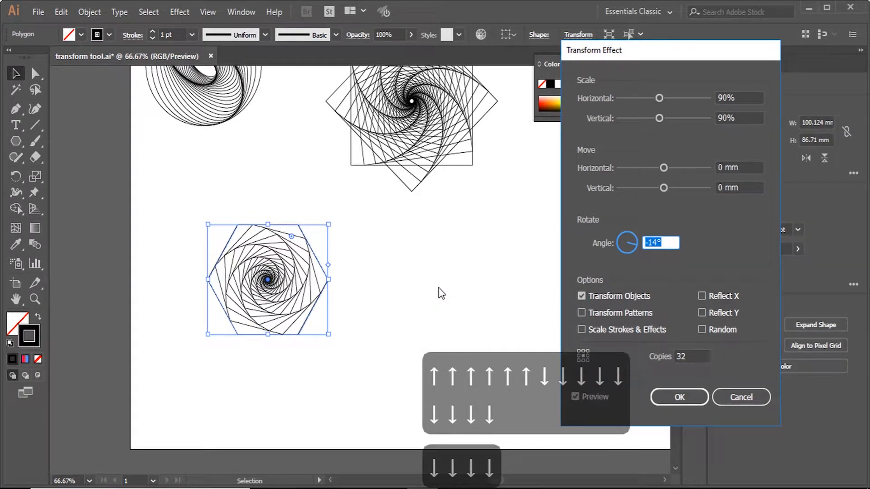
# Set the rotation angle of the hexagon's copies to -10° and apply the Transform effect.
pyautogui.press('Down')
pyautogui.press('Up')
pyautogui.press('Up')
pyautogui.press('Up')
pyautogui.press('Up')
pyautogui.press('Up')
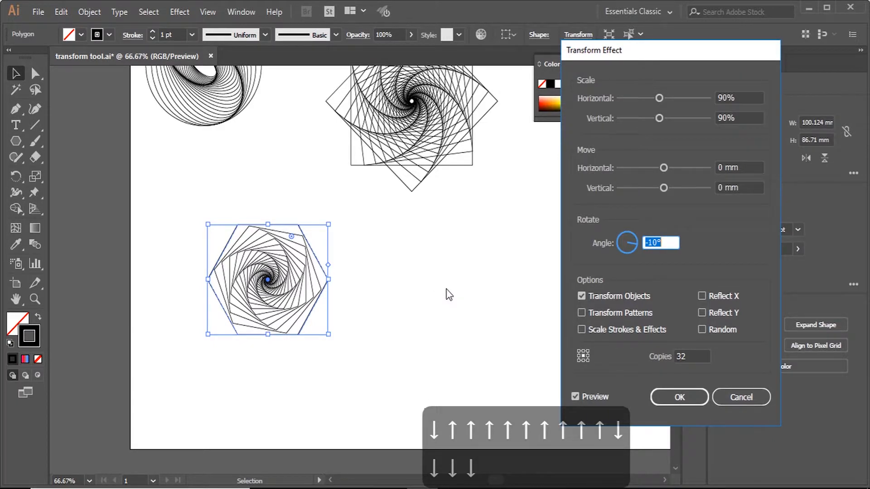
pyautogui.click(660, 400)
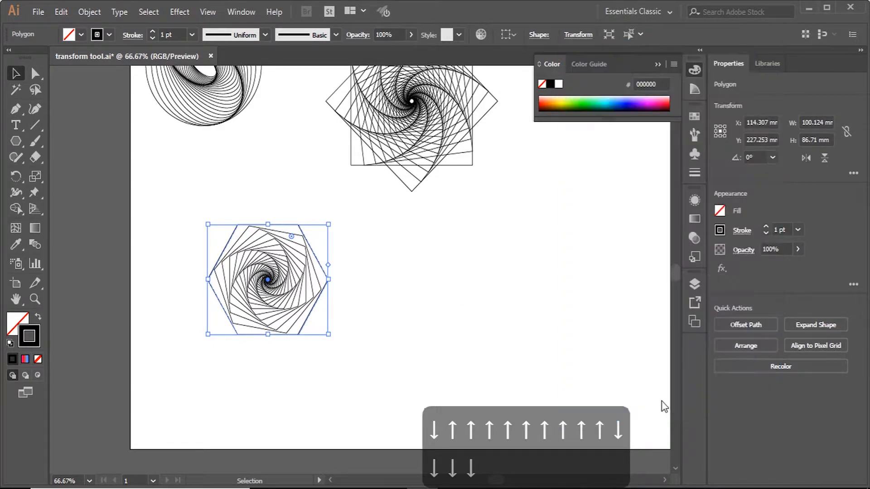
# Duplicate the spiral hexagon and place the copy beside it, below the spiral square, at about X 243 mm and Y 221 mm.
pyautogui.click(498, 305)
pyautogui.moveTo(358, 215); pyautogui.dragTo(270, 342)
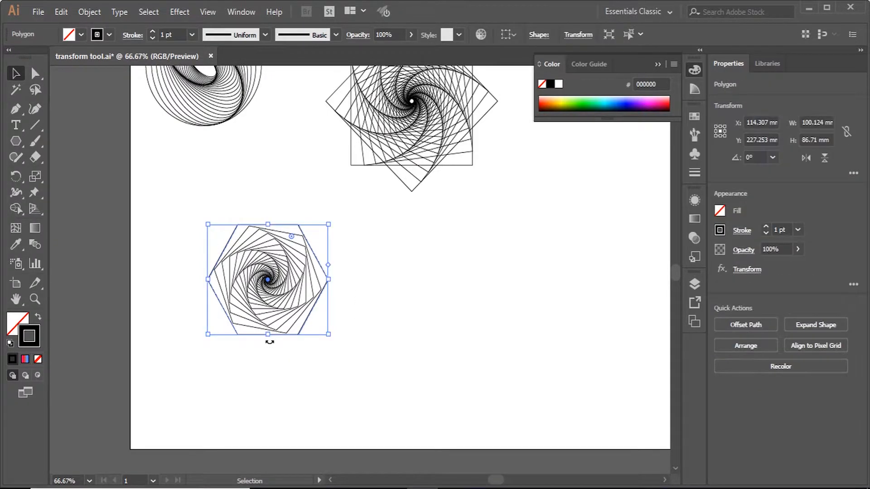
pyautogui.moveTo(269, 286); pyautogui.dragTo(424, 278)
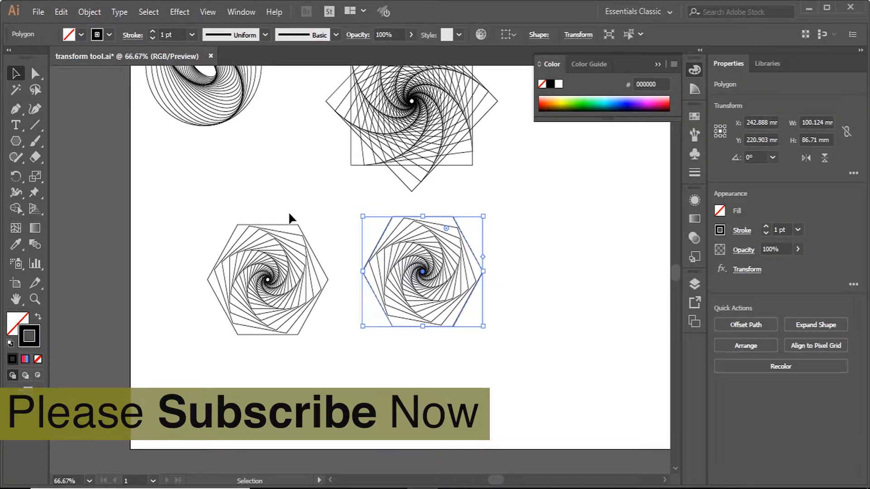
pyautogui.click(174, 15)
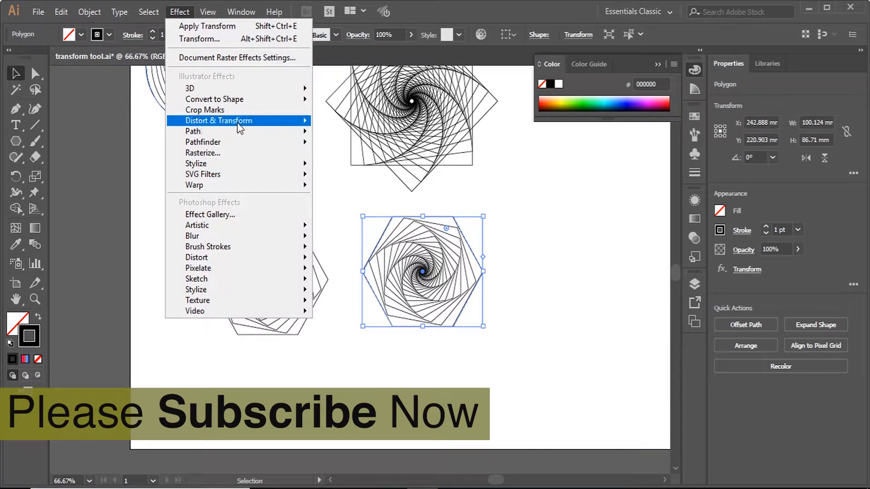
pyautogui.moveTo(238, 124)
pyautogui.click(346, 161)
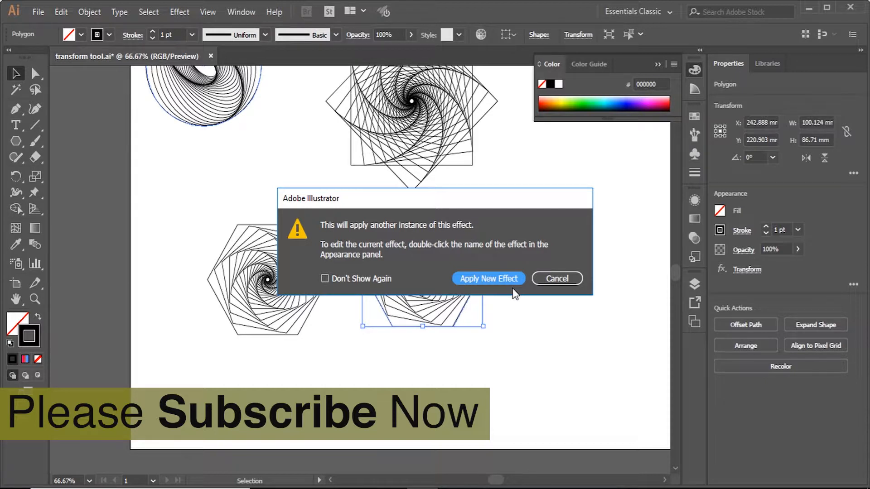
pyautogui.click(570, 281)
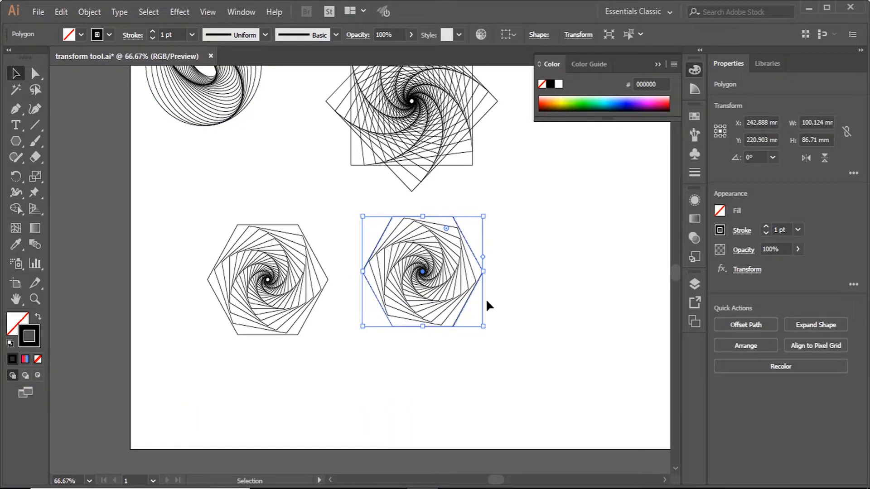
pyautogui.click(693, 200)
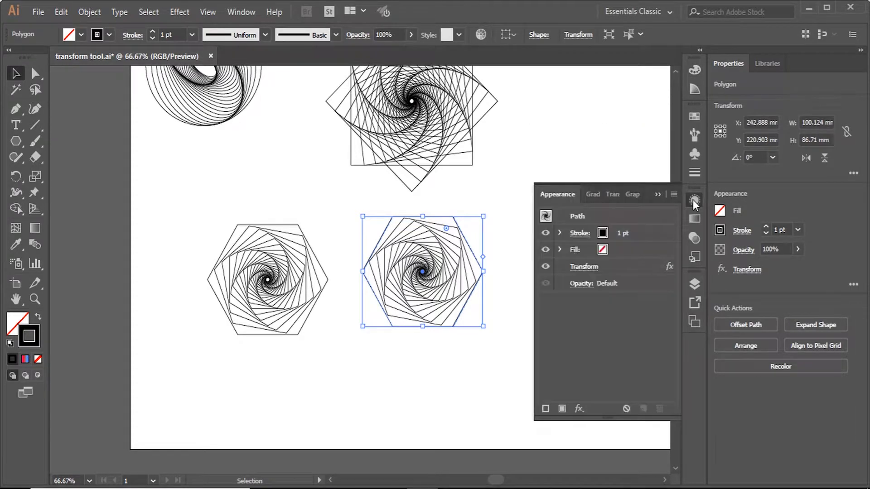
pyautogui.click(584, 266)
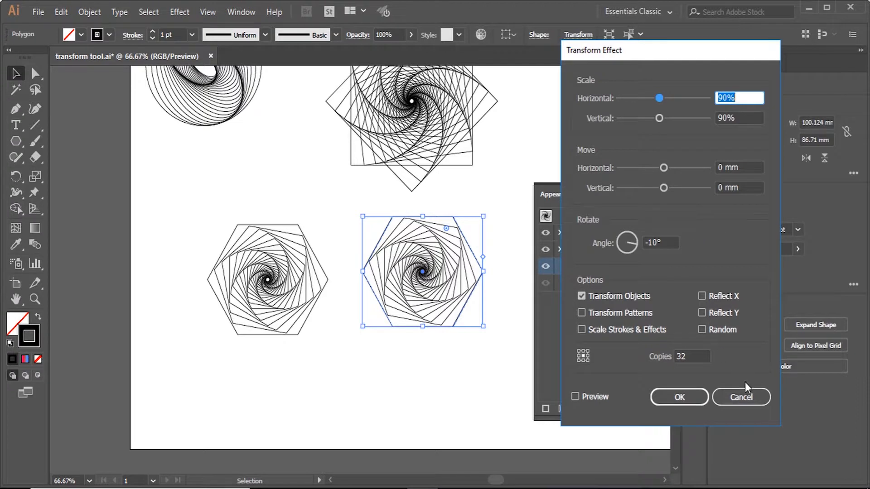
pyautogui.click(748, 399)
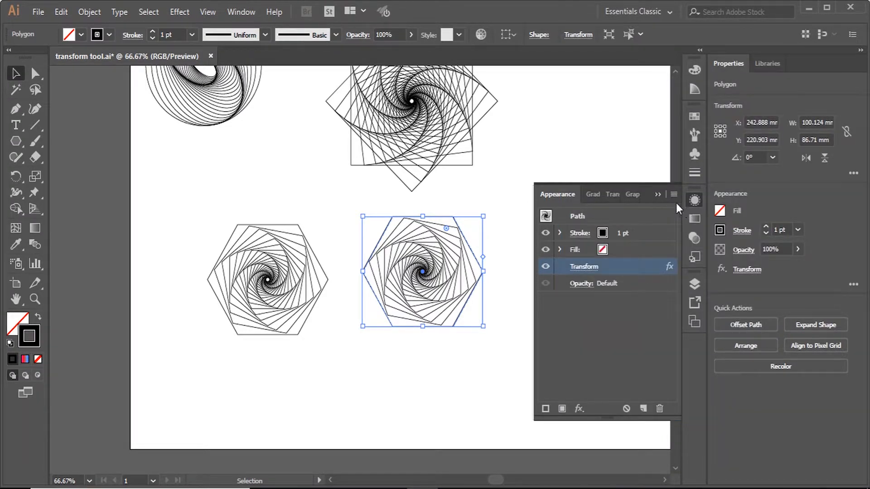
pyautogui.click(659, 196)
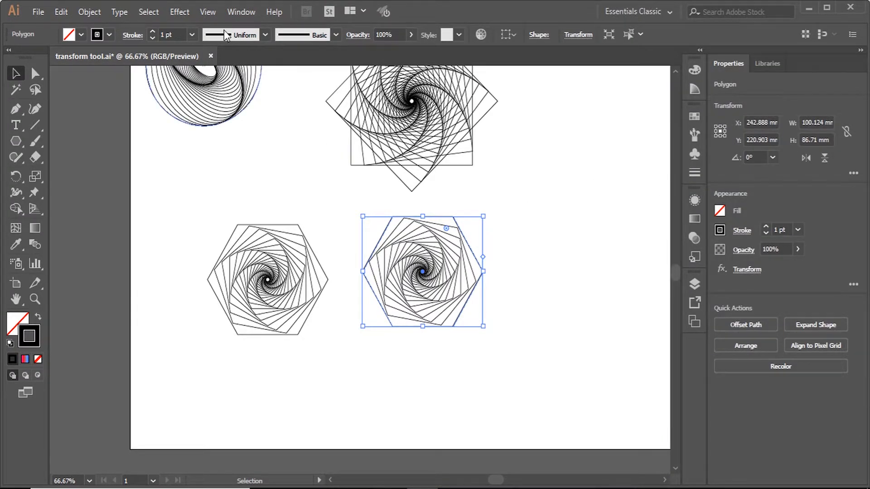
# Edit the duplicated hexagon's existing Transform effect, setting its rotation angle to 10° with the preview on, and apply the change.
pyautogui.click(237, 12)
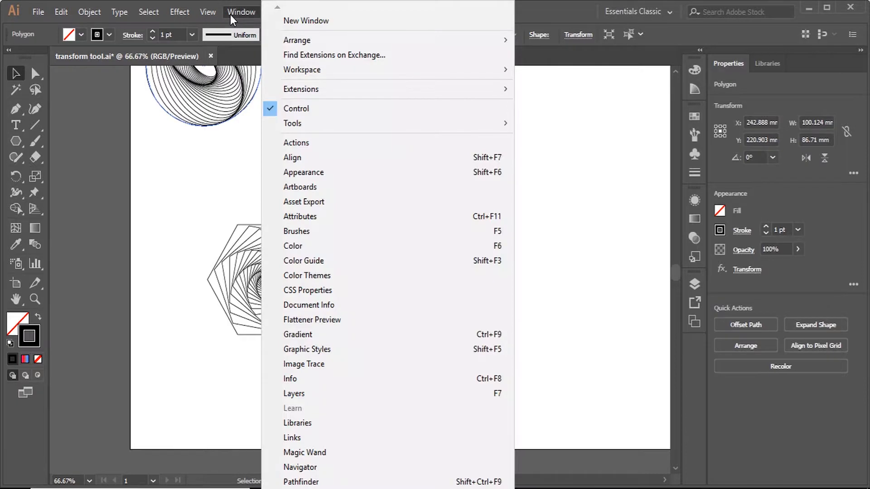
pyautogui.click(324, 174)
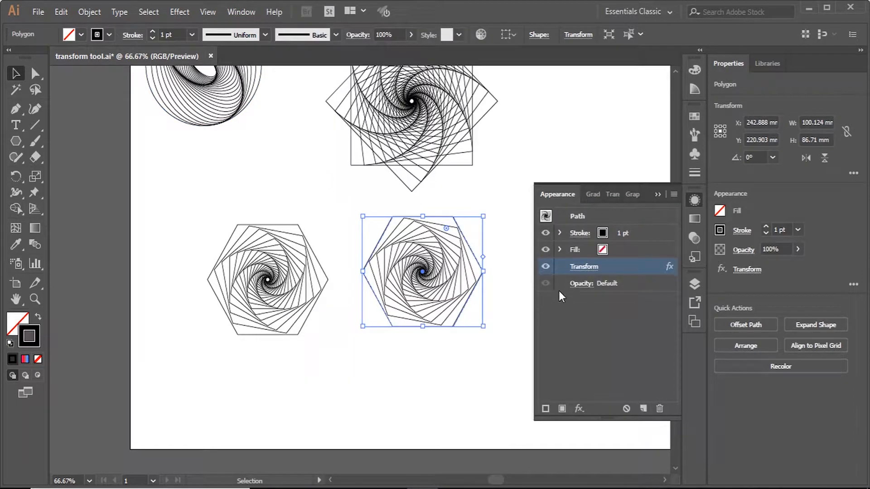
pyautogui.click(586, 265)
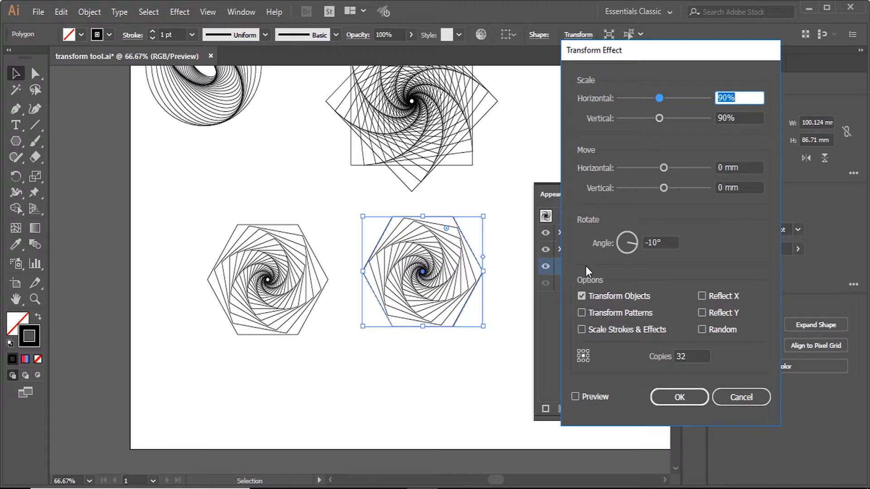
pyautogui.click(630, 238)
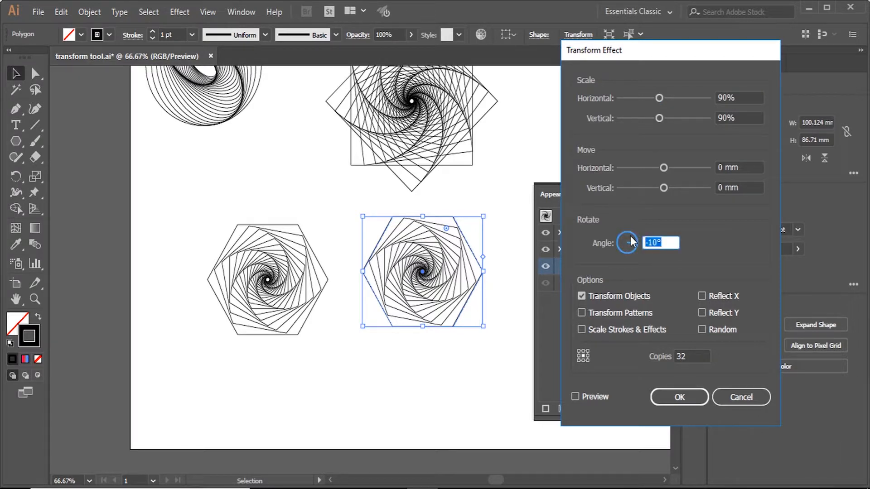
pyautogui.write('10')
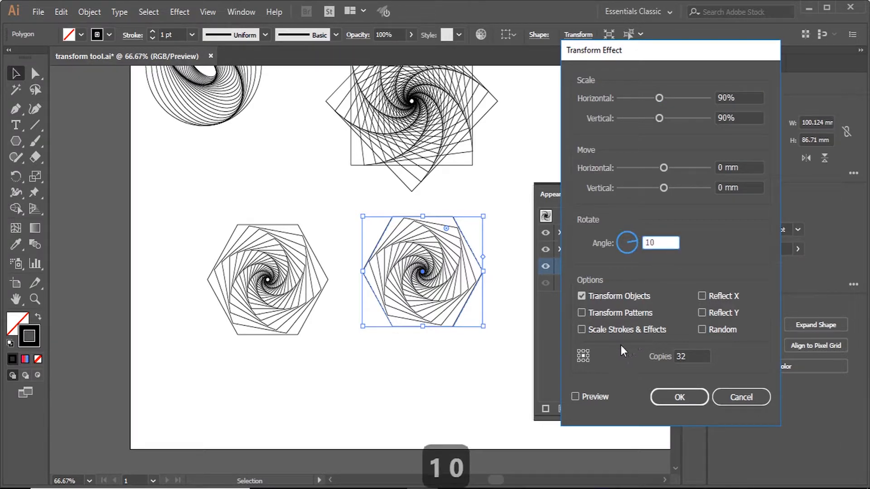
pyautogui.click(598, 397)
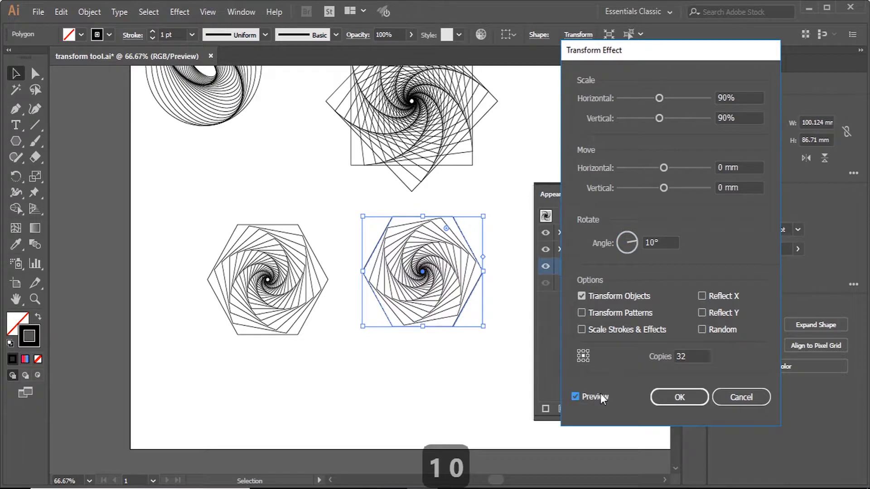
pyautogui.click(662, 395)
pyautogui.click(658, 194)
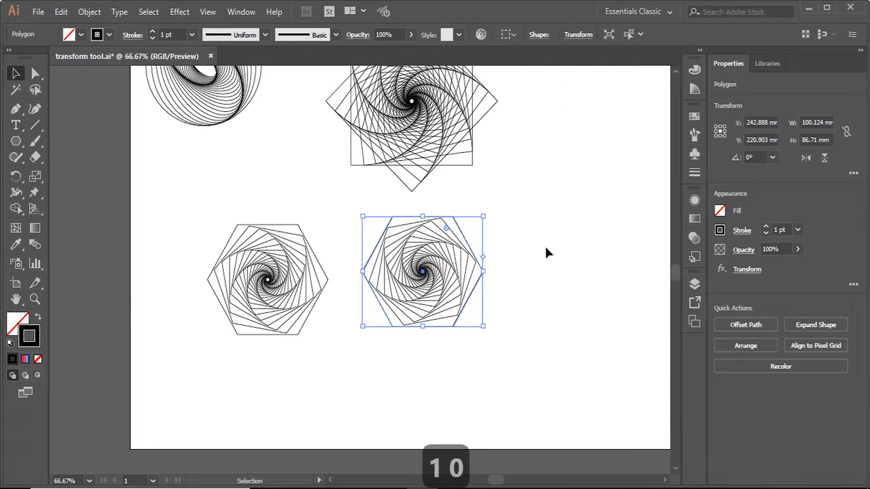
# Reselect the duplicated spiral hexagon and increase its stroke weight to 2 pt.
pyautogui.scroll(1, 509, 254)
pyautogui.click(539, 314)
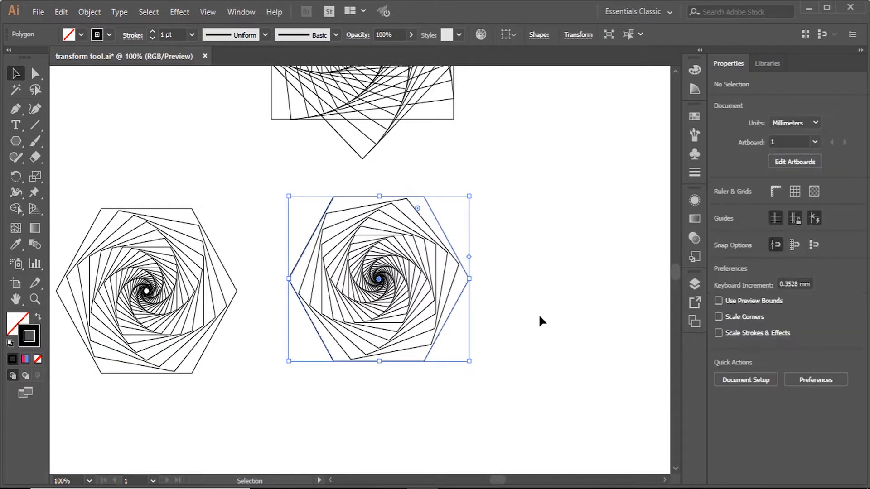
pyautogui.moveTo(520, 183); pyautogui.dragTo(298, 364)
pyautogui.scroll(-1, 184, 347)
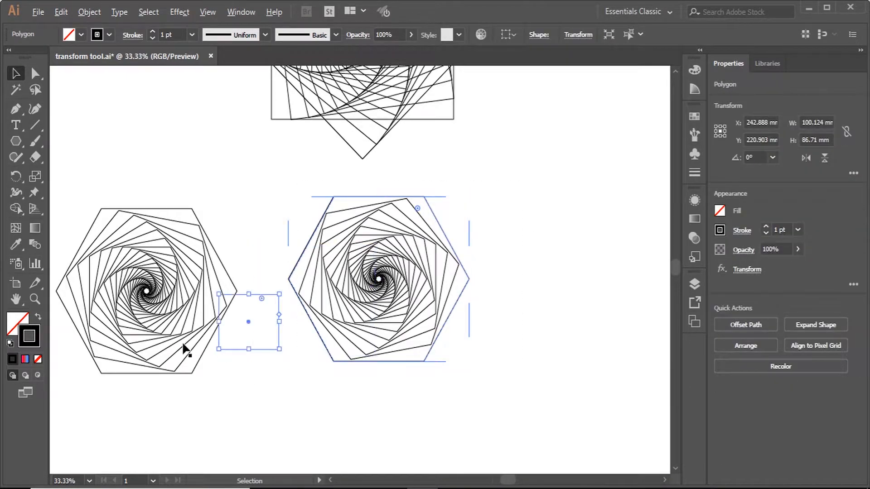
pyautogui.scroll(2, 270, 340)
pyautogui.scroll(1, 227, 345)
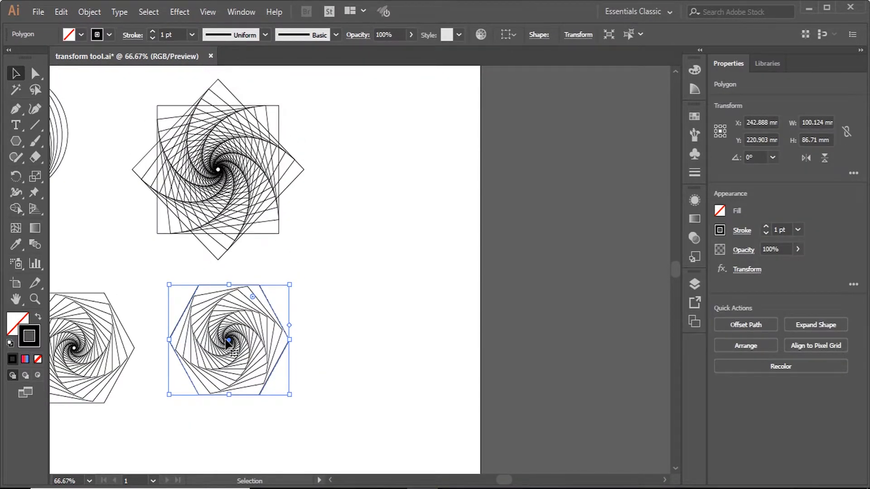
pyautogui.press('alt')
pyautogui.click(152, 31)
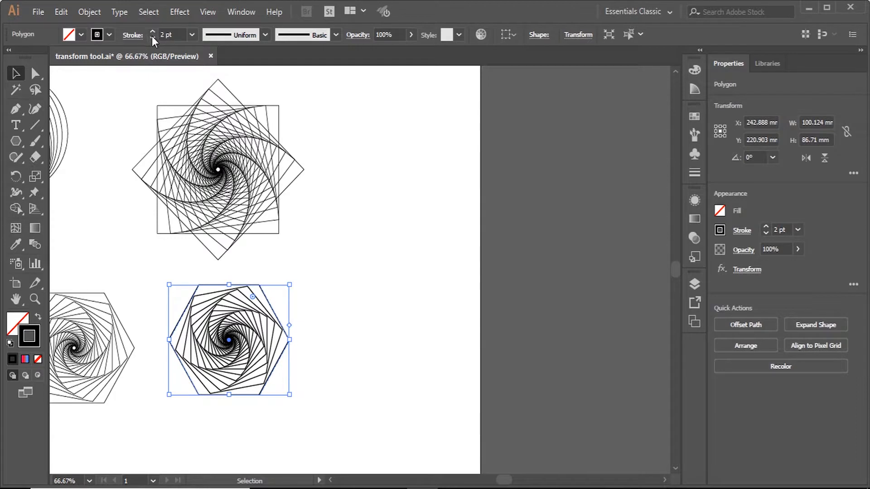
# Try thinner stroke weights down to 0.5 pt on the duplicated hexagon, and return its stroke to 2 pt.
pyautogui.click(152, 38)
pyautogui.click(152, 38)
pyautogui.click(152, 38)
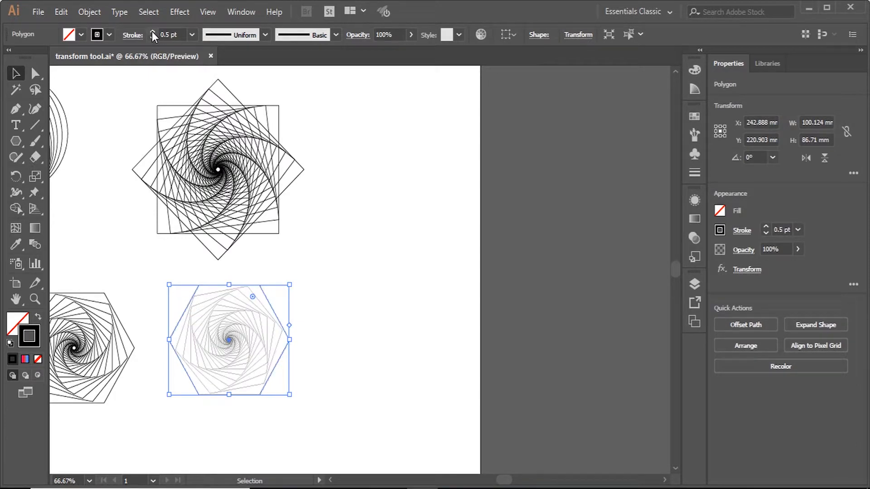
pyautogui.click(152, 32)
pyautogui.click(152, 32)
pyautogui.click(152, 31)
pyautogui.click(152, 37)
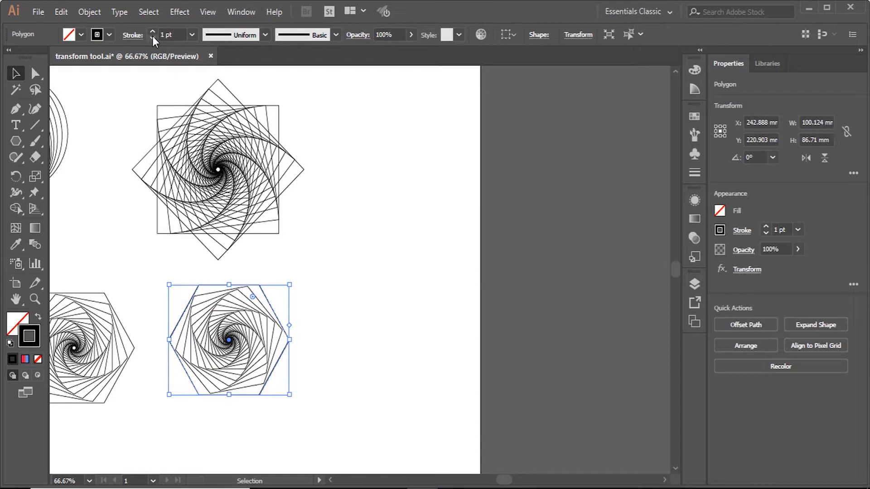
pyautogui.click(152, 32)
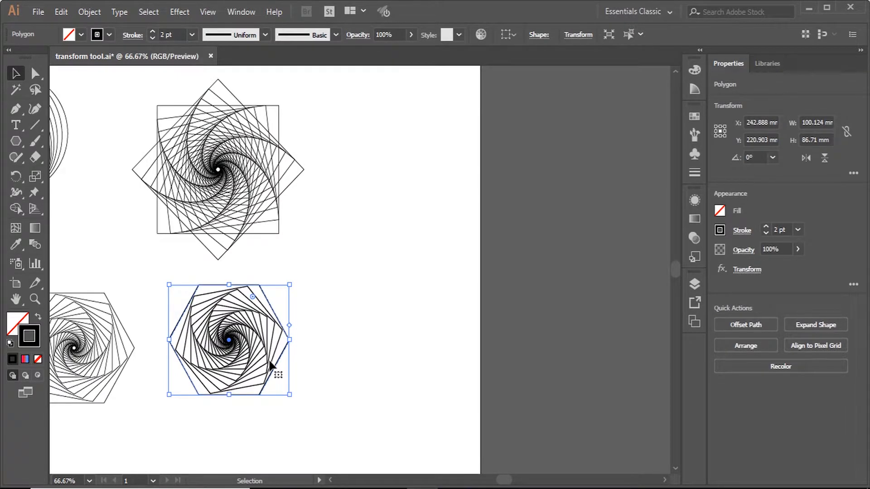
# Turn the duplicated hexagon's stroke into a dashed line and lengthen its dashes to 14 pt.
pyautogui.click(133, 36)
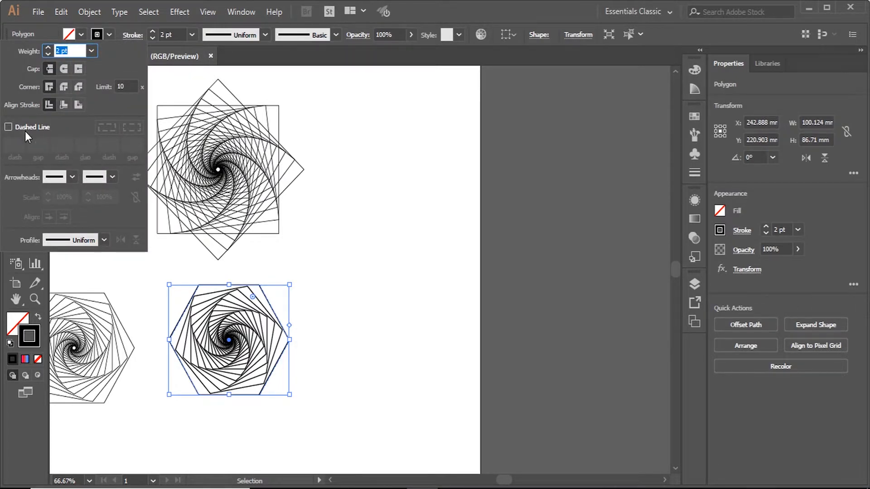
pyautogui.click(8, 127)
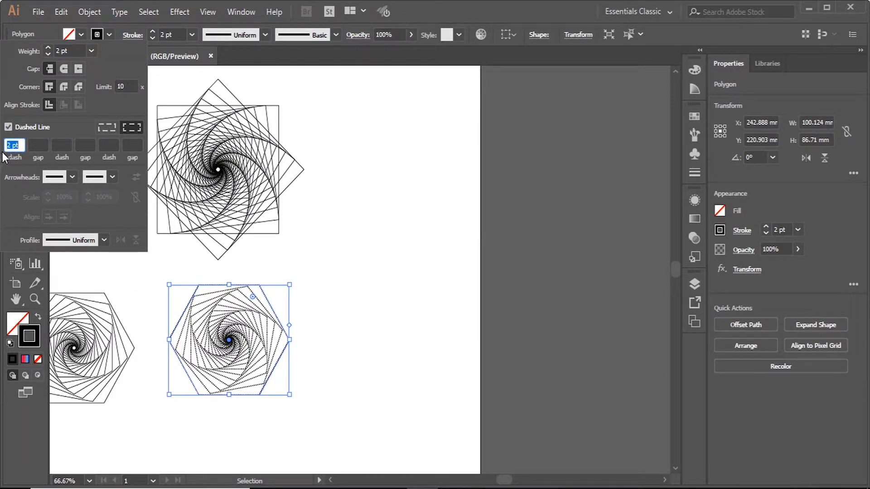
pyautogui.moveTo(13, 145); pyautogui.dragTo(0, 151)
pyautogui.press('Up')
pyautogui.press('Up')
pyautogui.press('Up')
pyautogui.press('Up')
pyautogui.press('Up')
pyautogui.press('Up')
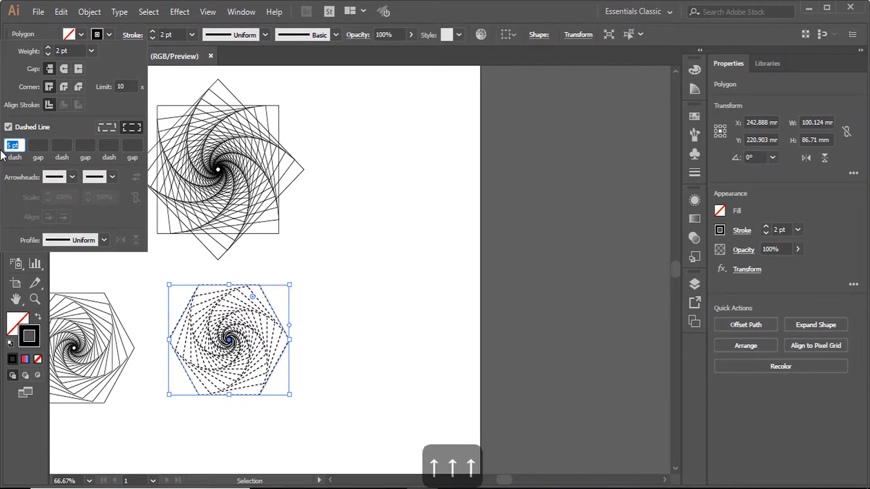
pyautogui.press('Up')
pyautogui.press('Up')
pyautogui.press('Up')
pyautogui.press('Up')
pyautogui.press('Up')
pyautogui.press('Up')
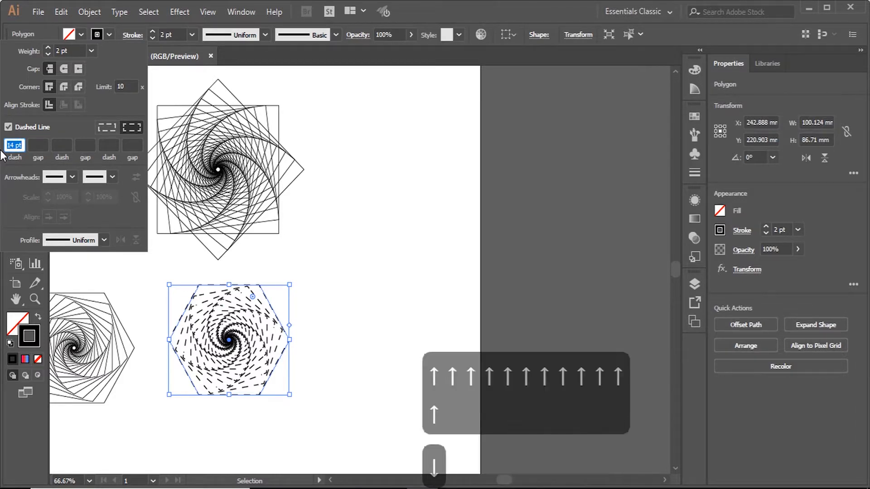
# Reduce the dash length of the hexagon's dashed stroke to 2 pt.
pyautogui.press('Down')
pyautogui.press('Down')
pyautogui.press('Down')
pyautogui.press('Down')
pyautogui.press('Down')
pyautogui.press('Down')
pyautogui.press('Down')
pyautogui.press('Down')
pyautogui.press('Down')
pyautogui.press('Down')
pyautogui.press('Down')
pyautogui.press('Down')
pyautogui.press('Down')
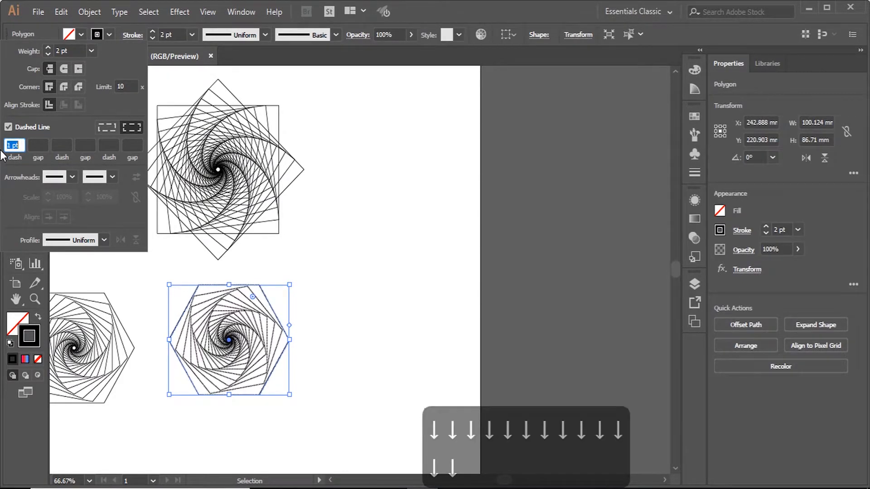
pyautogui.press('Down')
pyautogui.press('Up')
pyautogui.press('Up')
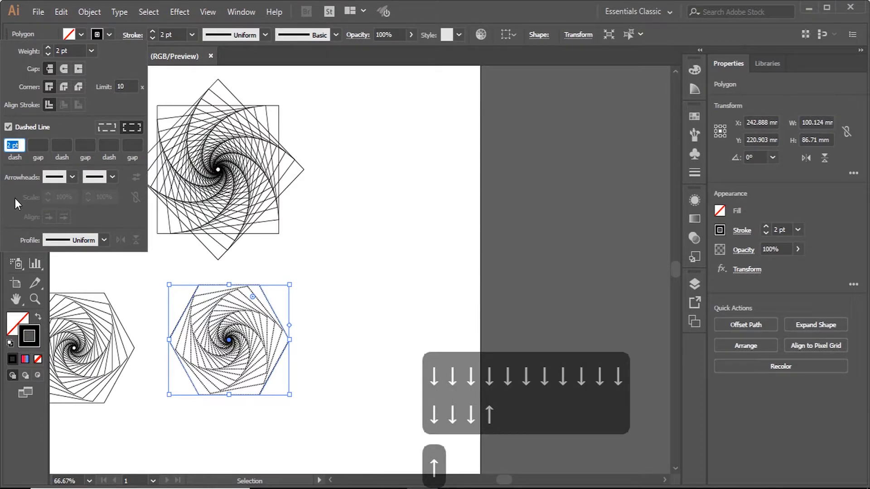
# Try the Arrow 1 arrowhead on the start and on the end of the hexagon's stroke, resetting each to None.
pyautogui.click(75, 178)
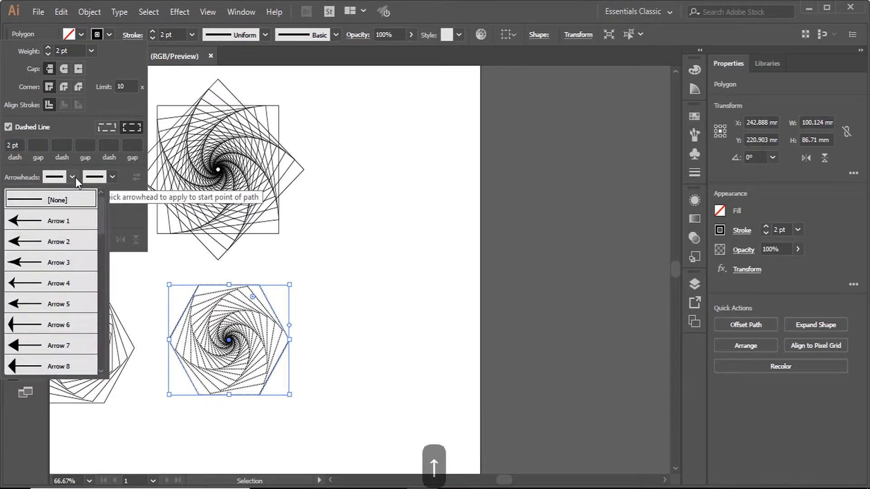
pyautogui.click(58, 221)
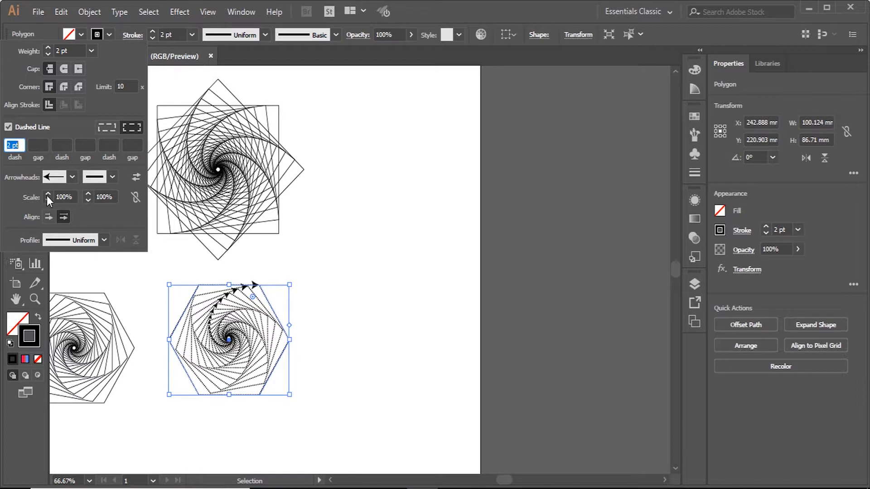
pyautogui.click(72, 177)
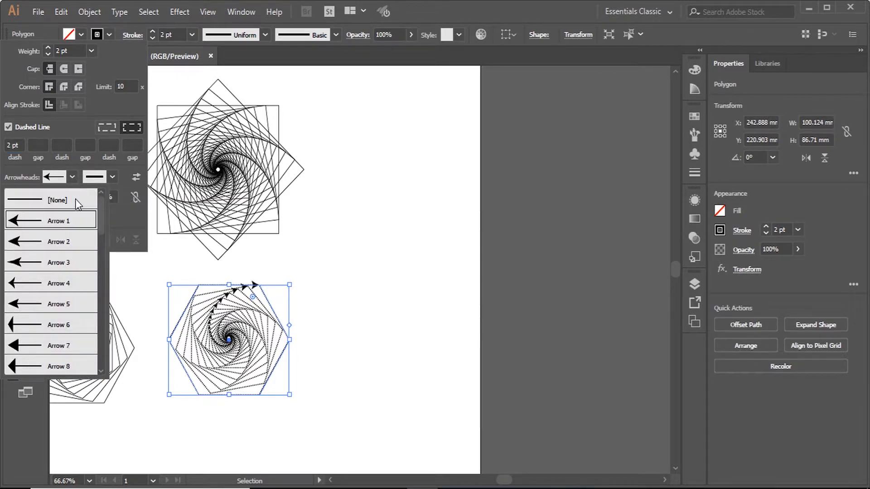
pyautogui.click(67, 199)
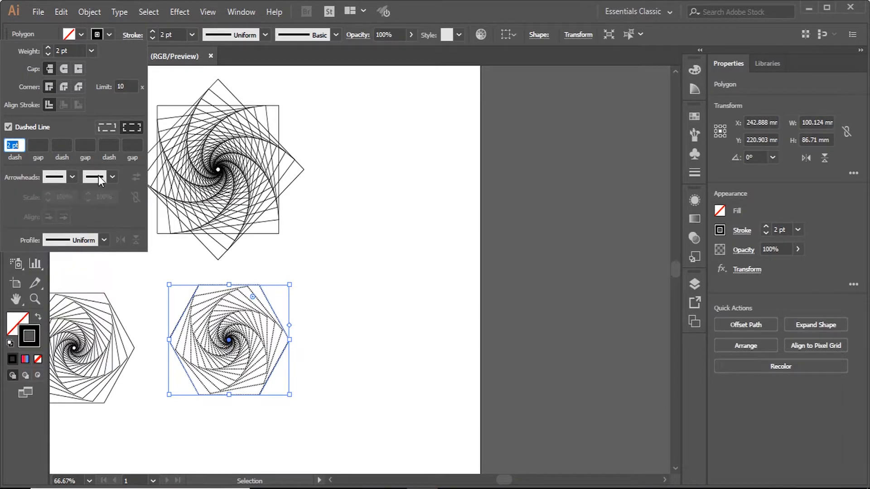
pyautogui.click(113, 177)
pyautogui.click(86, 219)
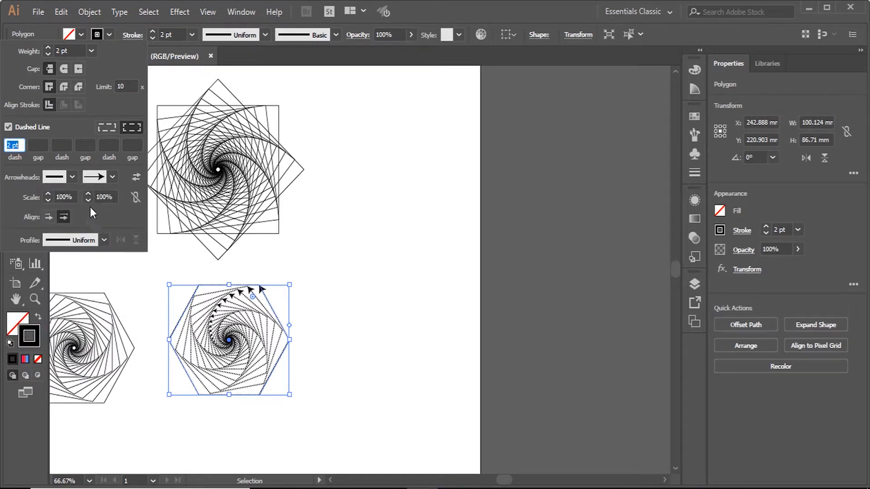
pyautogui.click(112, 178)
pyautogui.scroll(1, 73, 204)
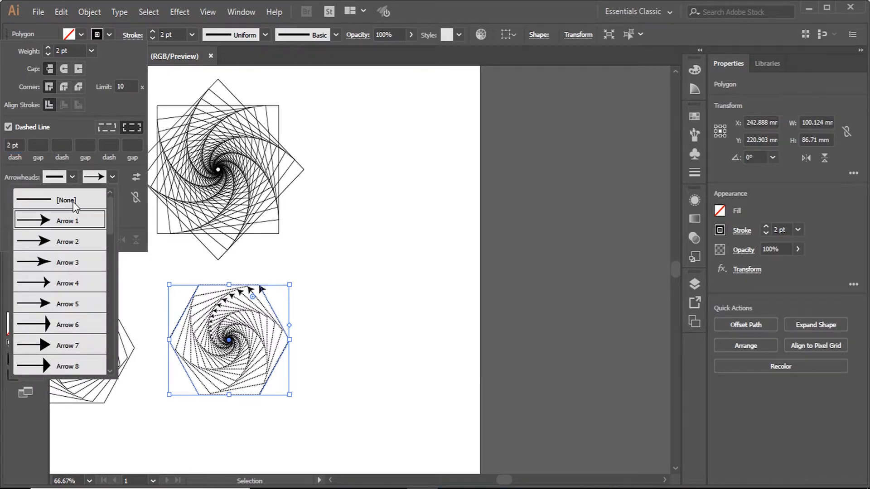
pyautogui.click(73, 200)
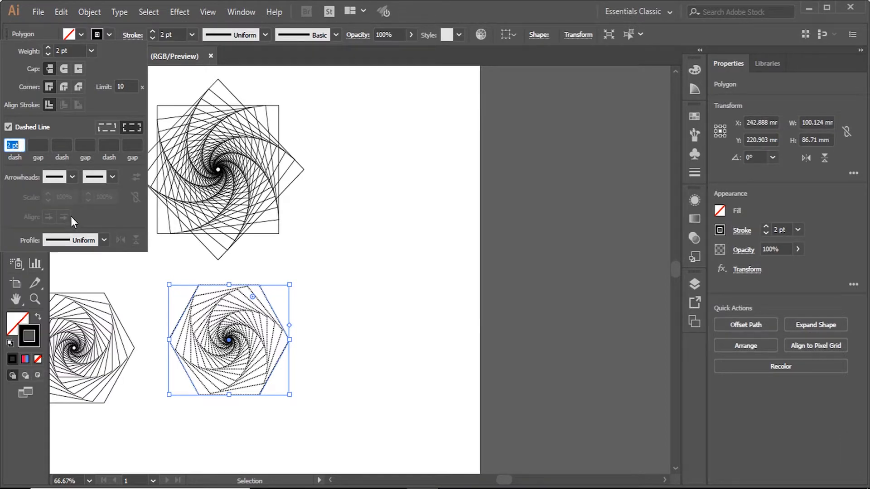
# Duplicate the dashed hexagon to about X 349 mm, Y 221 mm, and move the original to about X 225 mm, Y 227 mm.
pyautogui.scroll(-2, 377, 303)
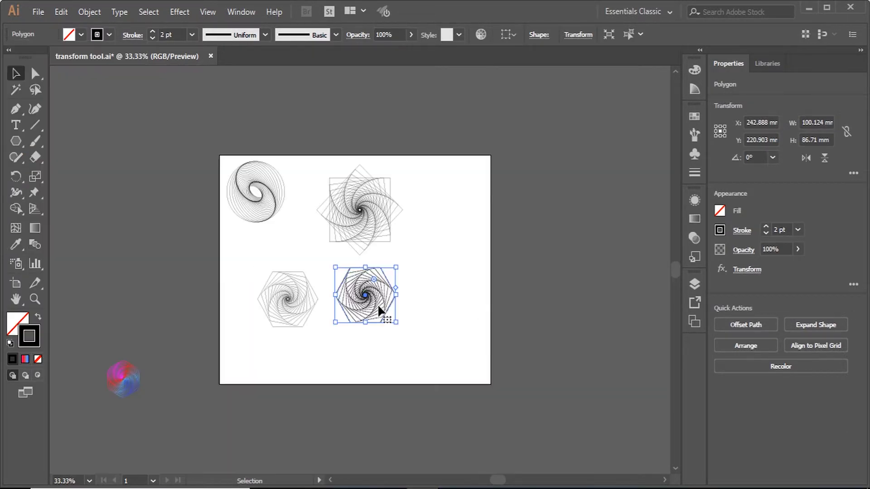
pyautogui.scroll(2, 390, 310)
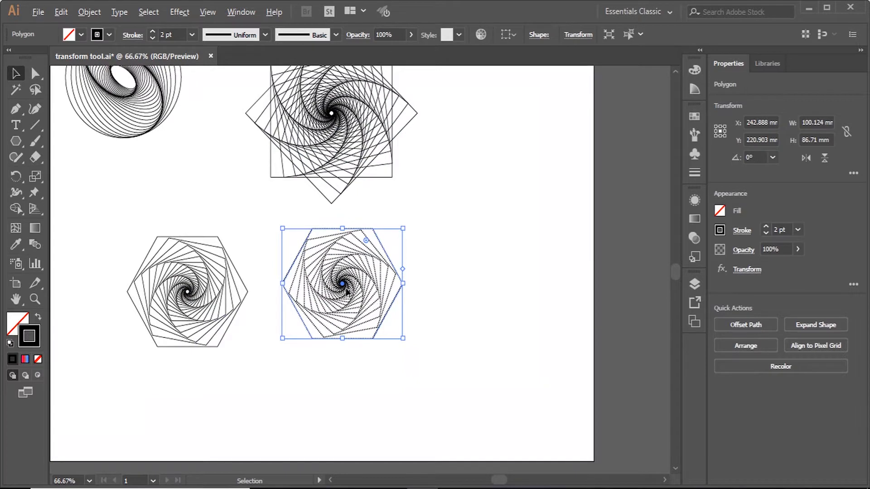
pyautogui.moveTo(346, 289); pyautogui.dragTo(321, 294)
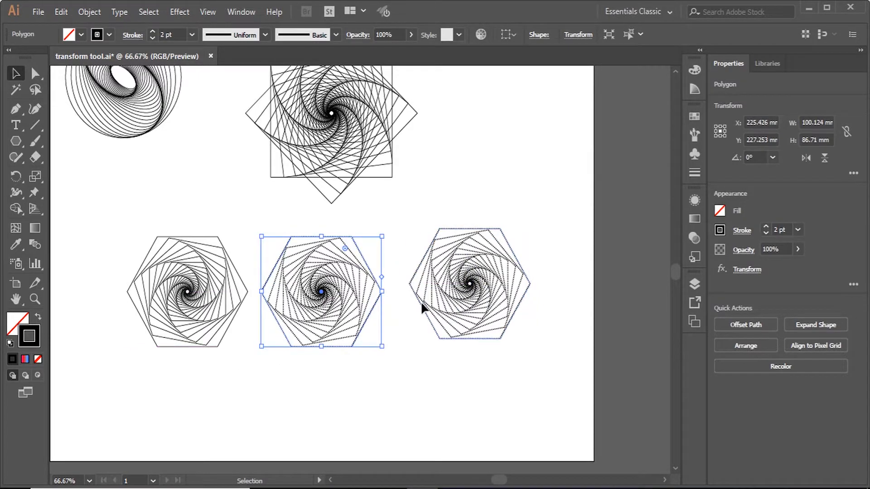
# Remove the dashed line from the middle hexagon and set its stroke weight to 1 pt.
pyautogui.click(130, 35)
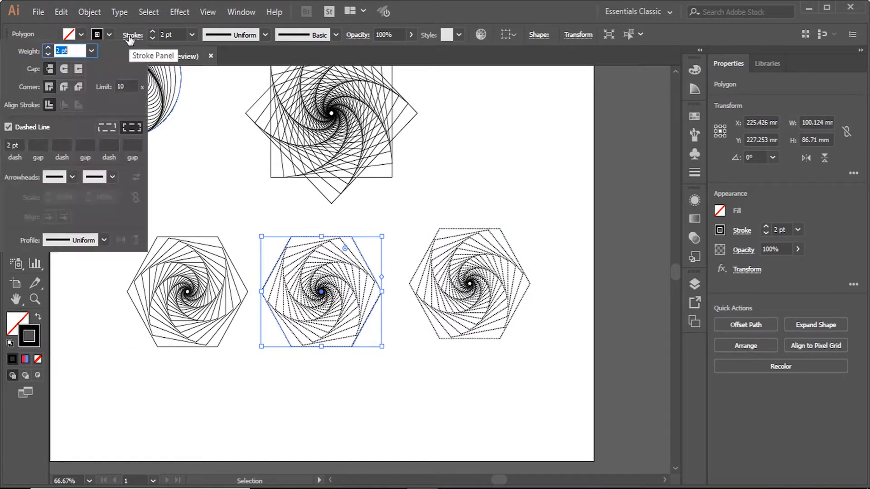
pyautogui.click(9, 127)
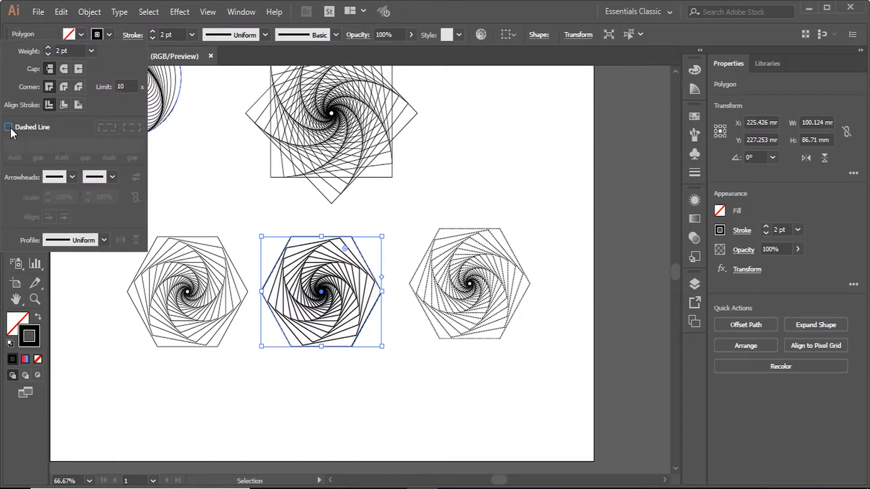
pyautogui.click(48, 55)
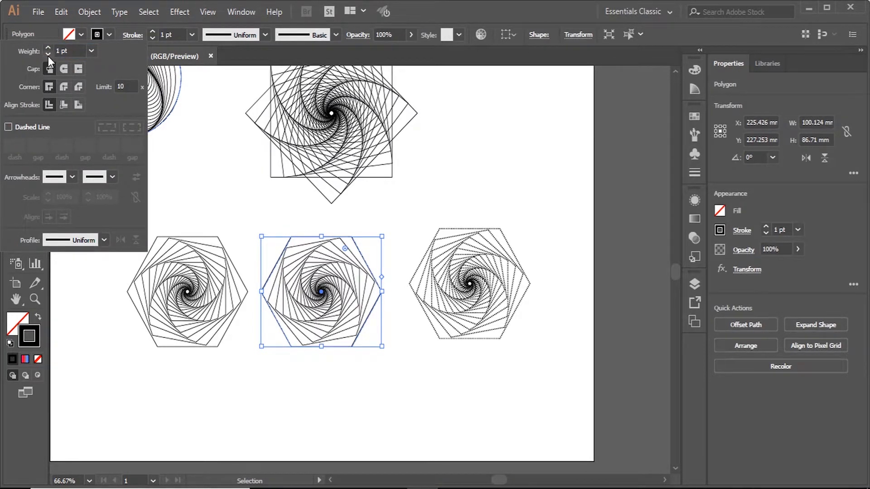
# Move the dashed hexagon exactly onto the solid middle hexagon, at about X 225 mm and Y 227 mm, and deselect it.
pyautogui.scroll(2, 345, 331)
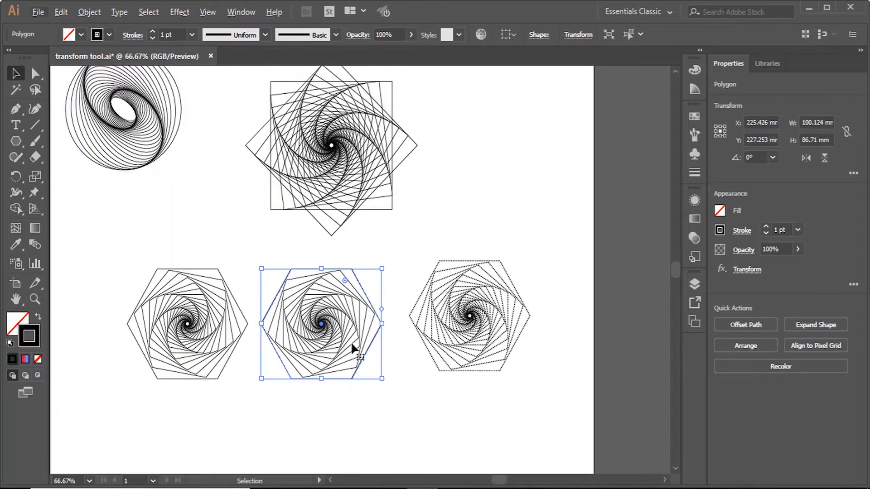
pyautogui.hotkey('ctrl', '+')
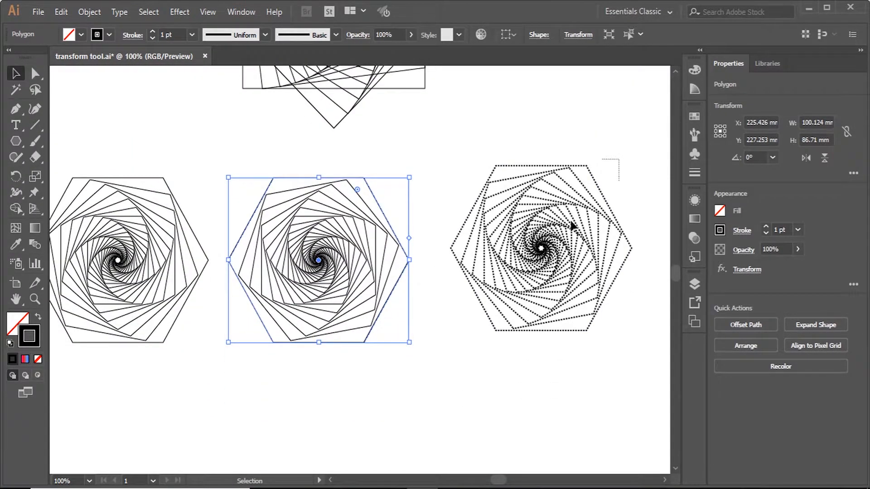
pyautogui.click(524, 278)
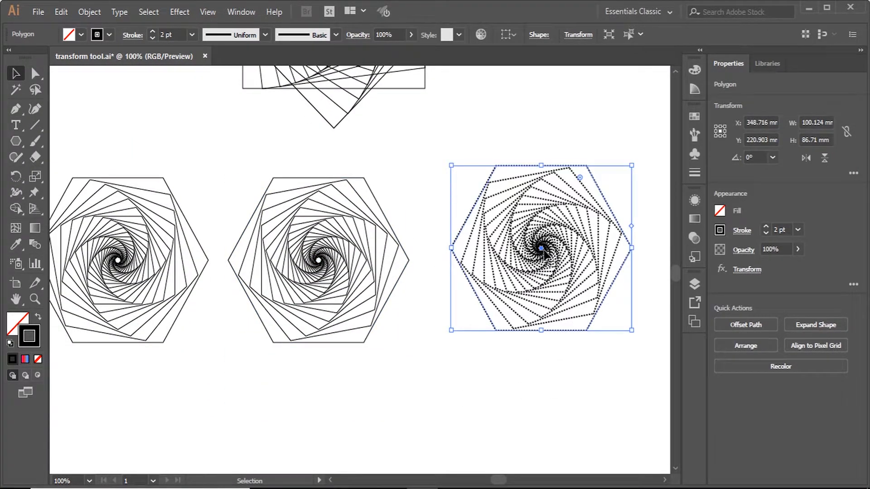
pyautogui.moveTo(540, 253); pyautogui.dragTo(322, 262)
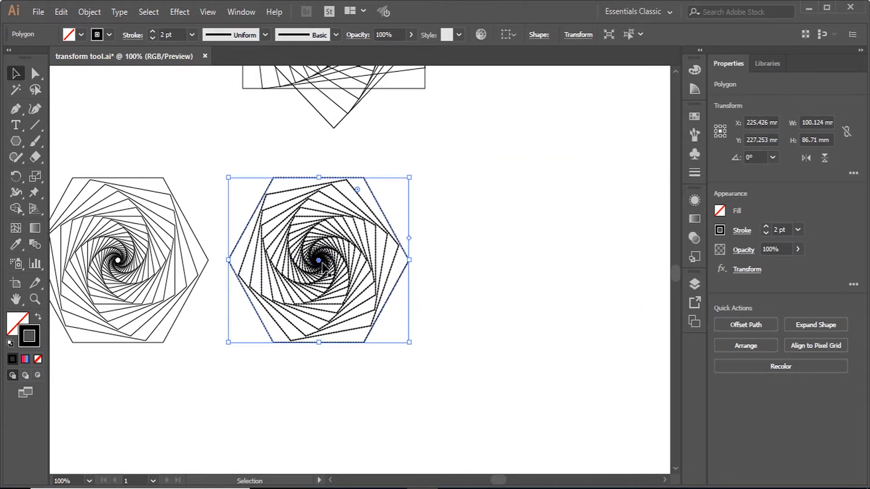
pyautogui.click(352, 373)
pyautogui.scroll(1, 285, 286)
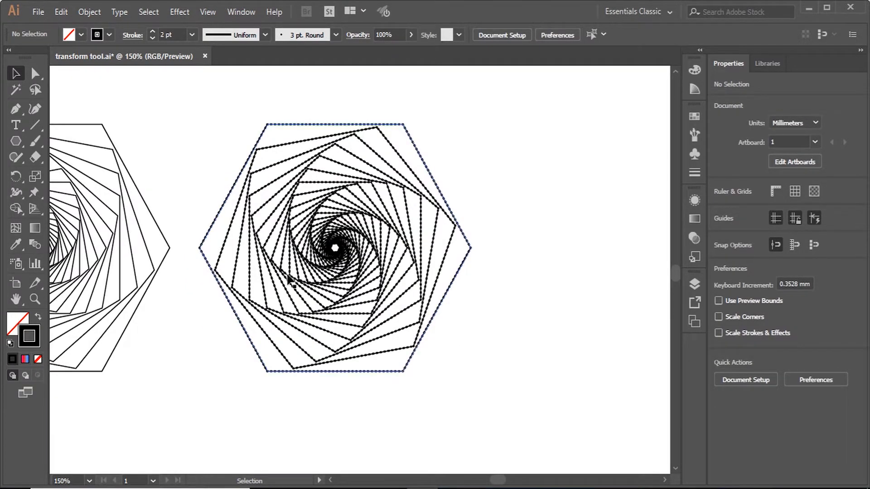
pyautogui.scroll(1, 290, 281)
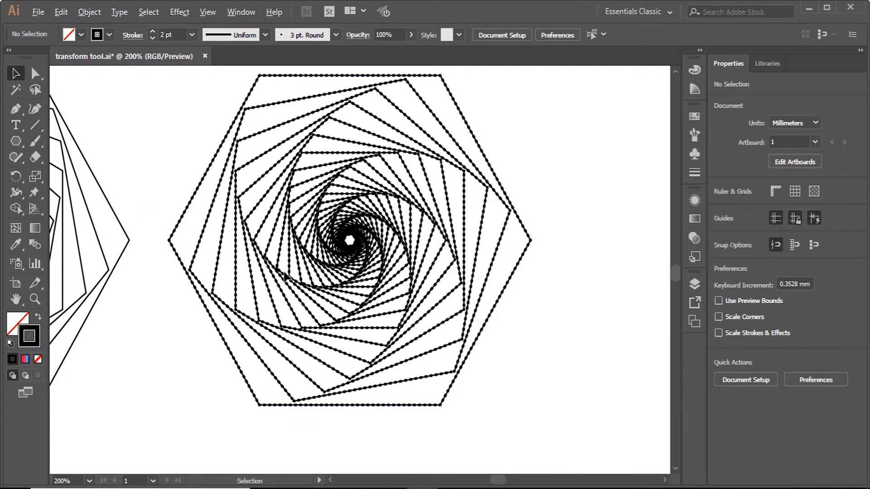
pyautogui.scroll(-4, 285, 281)
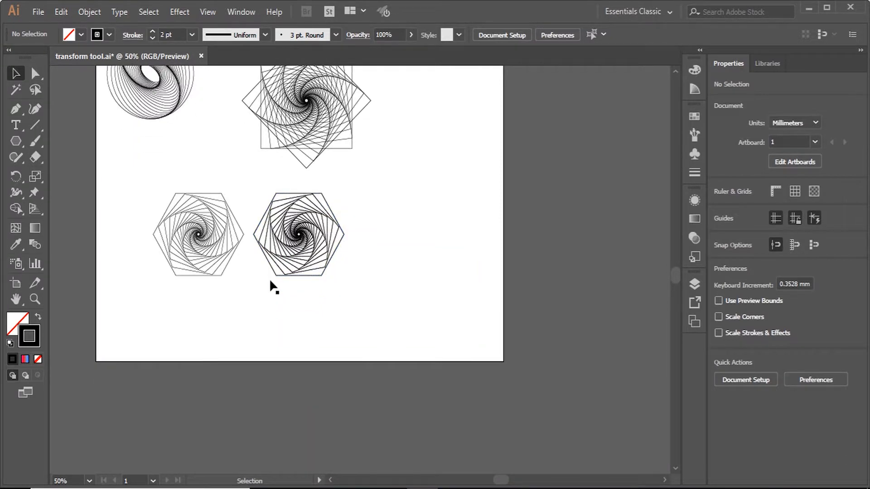
# Round all corners of the first spiral hexagon, at about X 114 mm, to a radius of about 17.2 mm, and deselect it.
pyautogui.hotkey('ctrl', 'x')
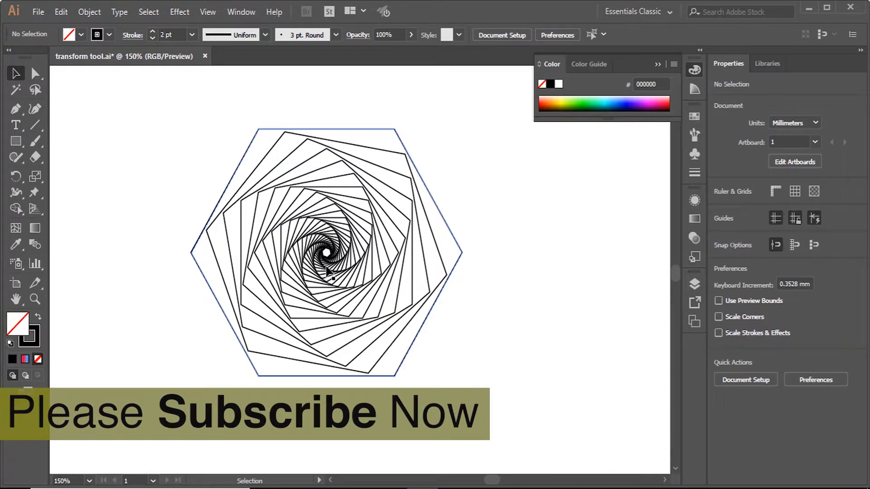
pyautogui.scroll(-1, 327, 273)
pyautogui.moveTo(447, 147); pyautogui.dragTo(197, 390)
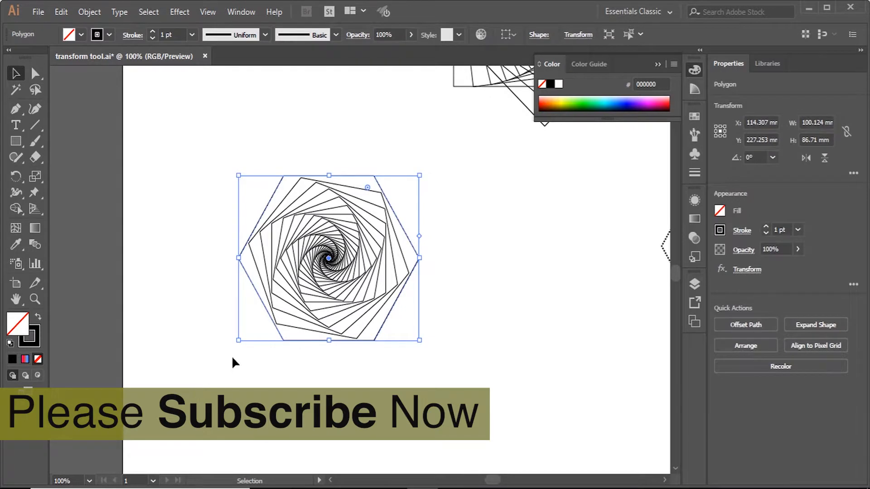
pyautogui.press('a')
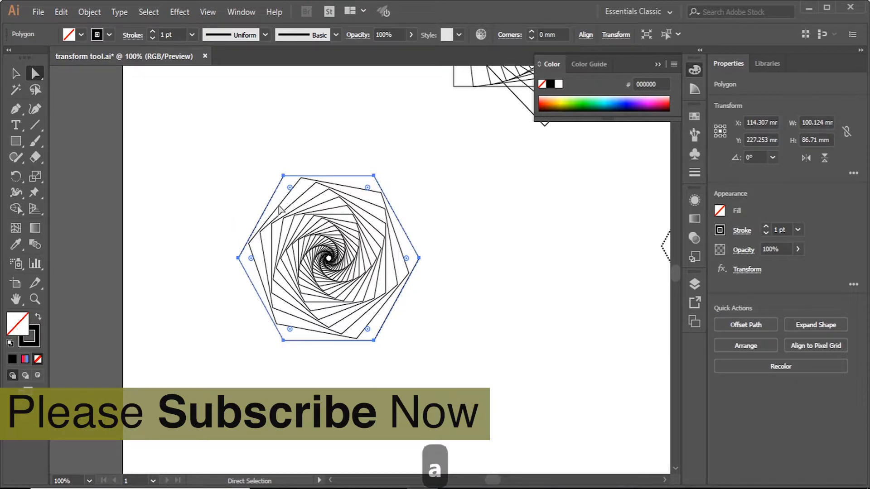
pyautogui.moveTo(290, 188); pyautogui.dragTo(302, 211)
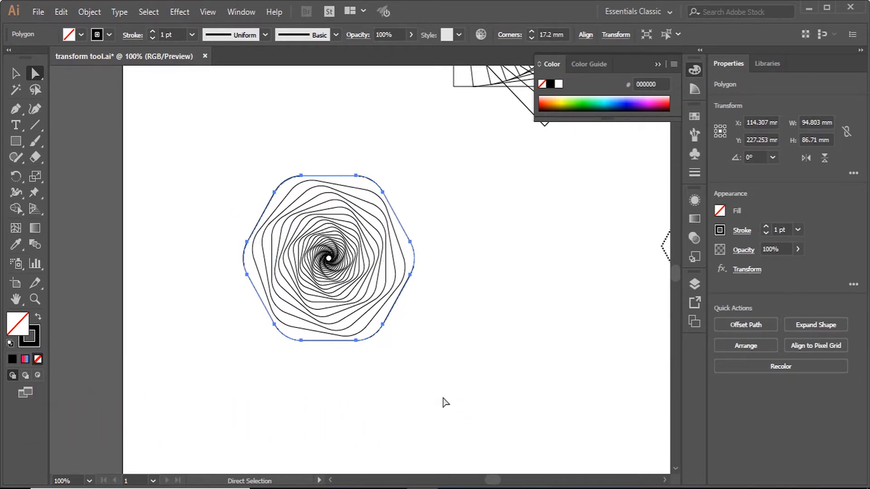
pyautogui.click(437, 406)
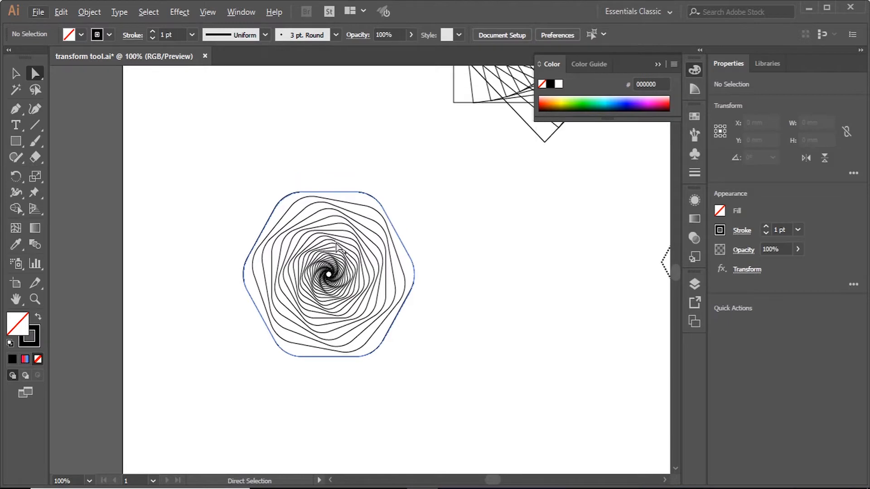
pyautogui.scroll(3, 336, 218)
pyautogui.scroll(-4, 295, 167)
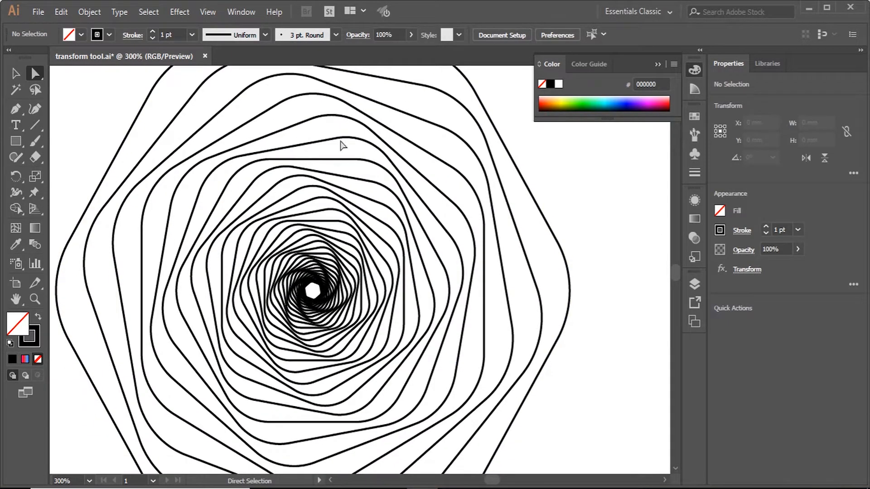
# Apply a linear magenta, red, light blue and dark blue gradient at 0° to the stroke of the rounded spiral hexagon, and deselect it.
pyautogui.scroll(-2, 248, 294)
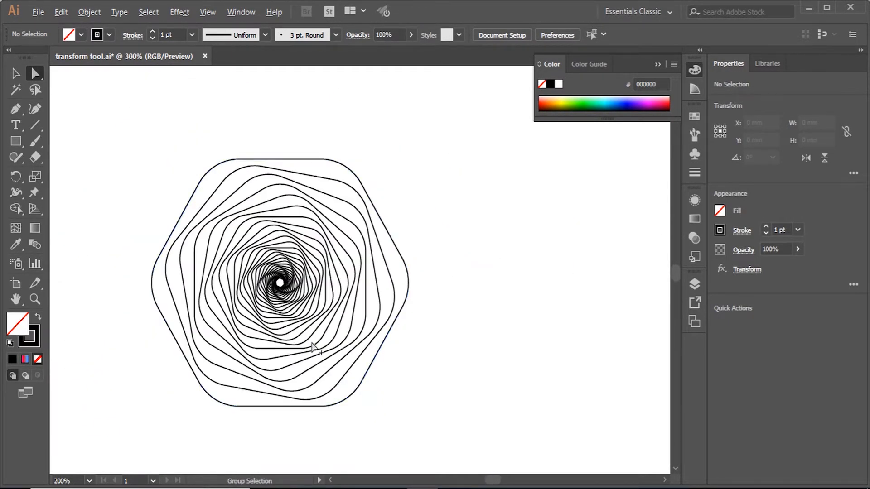
pyautogui.scroll(2, 311, 342)
pyautogui.scroll(-3, 308, 292)
pyautogui.moveTo(423, 154); pyautogui.dragTo(139, 422)
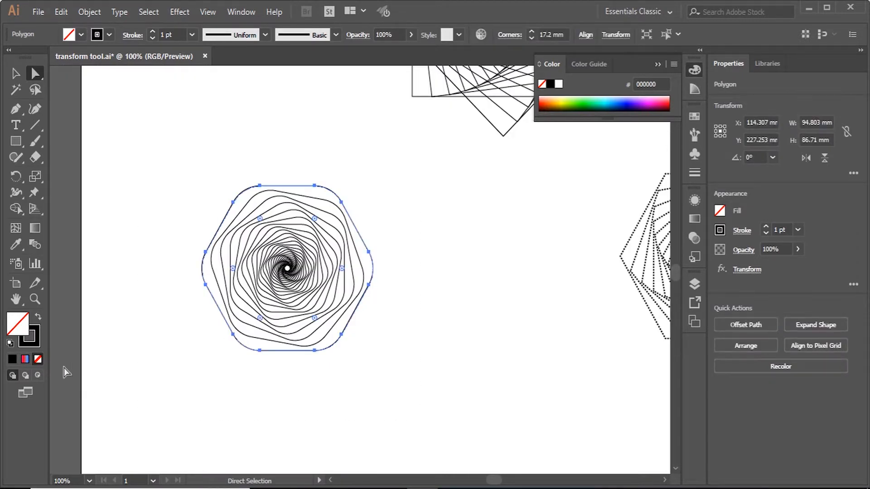
pyautogui.click(37, 340)
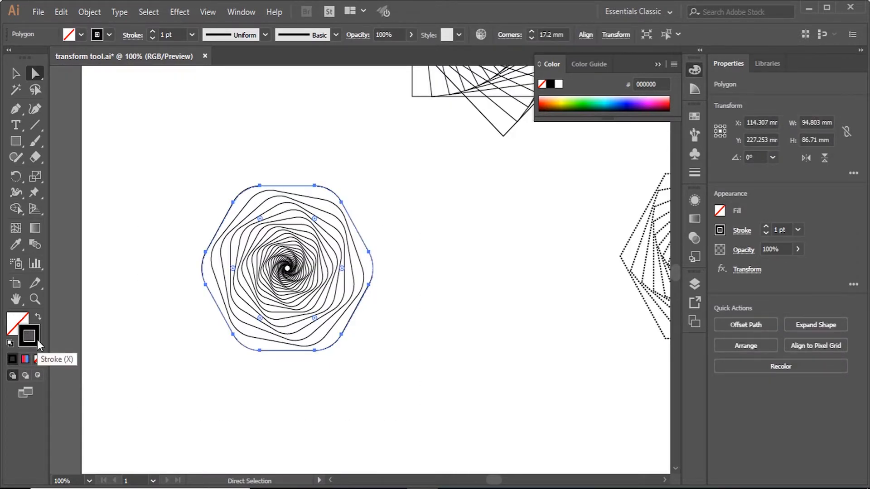
pyautogui.click(29, 358)
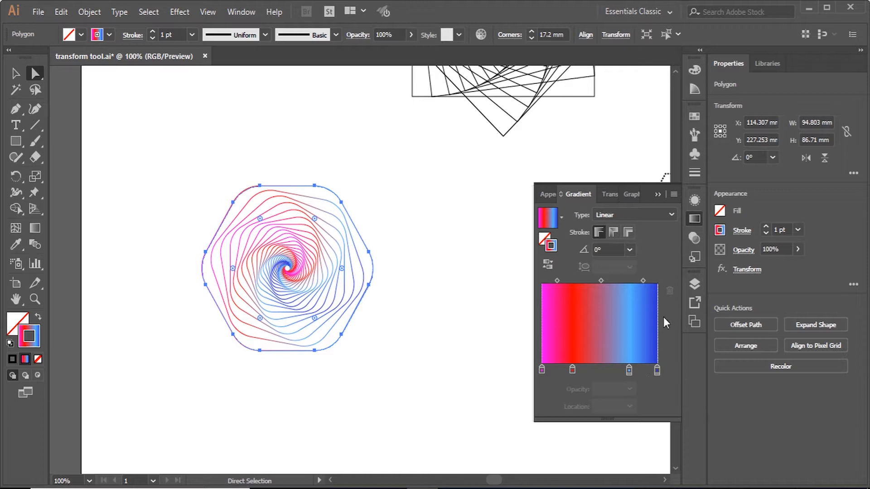
pyautogui.click(658, 194)
pyautogui.click(438, 258)
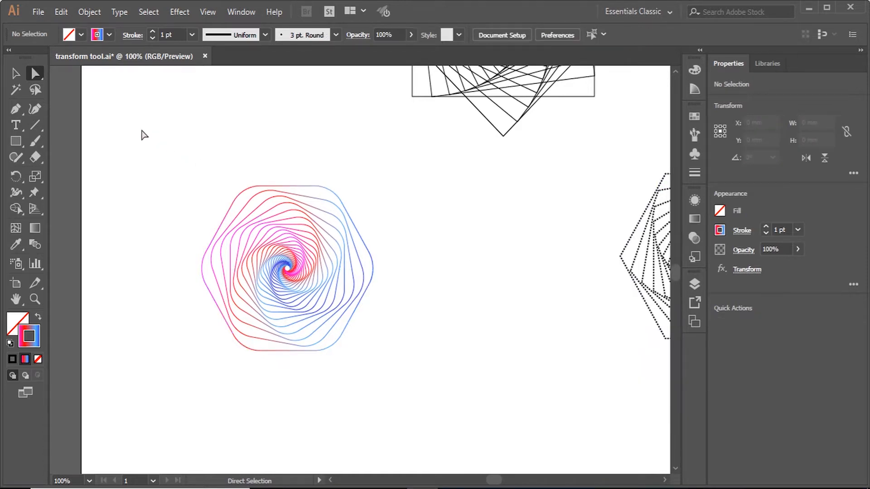
# Draw a rectangle about 203 mm by 151 mm around the gradient spiral hexagon and fill it with black.
pyautogui.press('m')
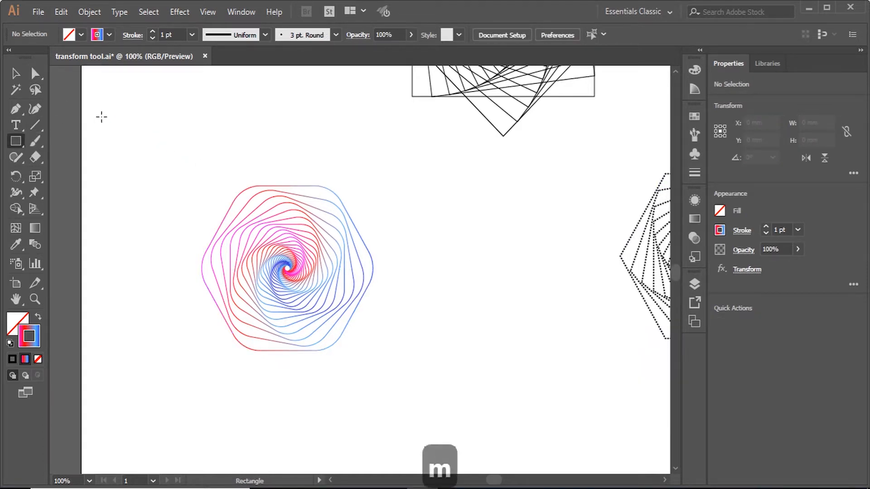
pyautogui.moveTo(102, 138); pyautogui.dragTo(470, 425)
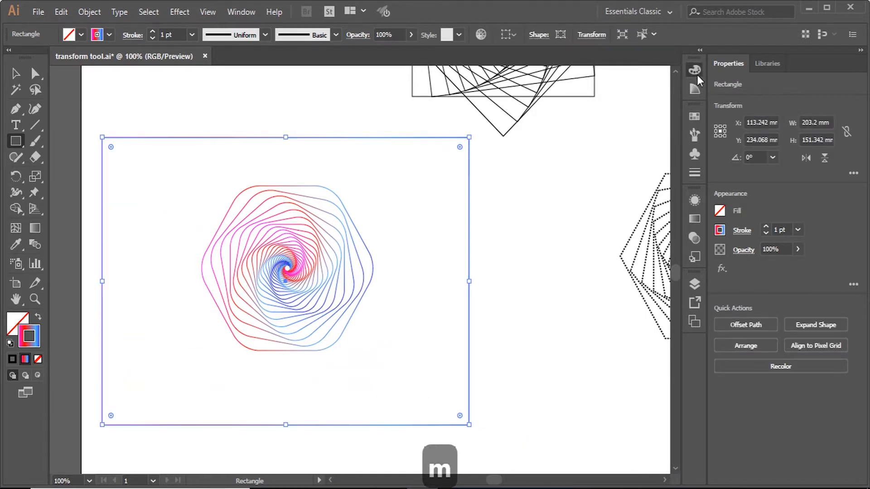
pyautogui.click(696, 71)
pyautogui.click(17, 322)
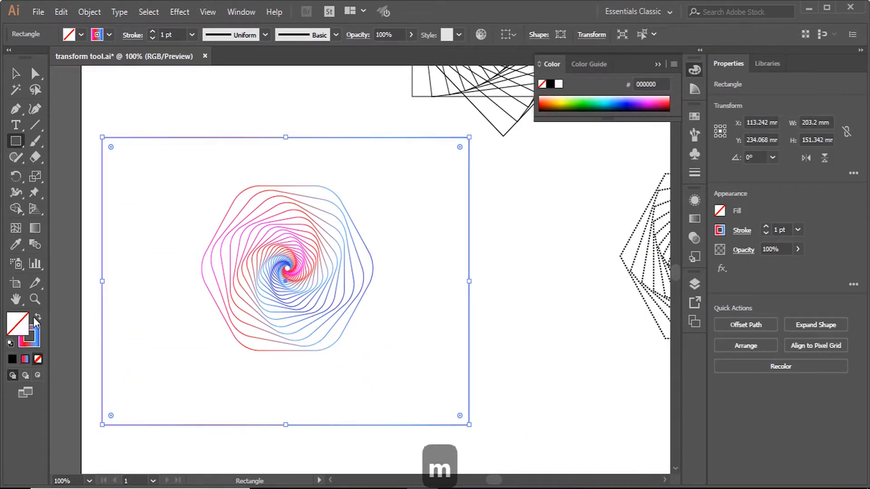
pyautogui.click(549, 85)
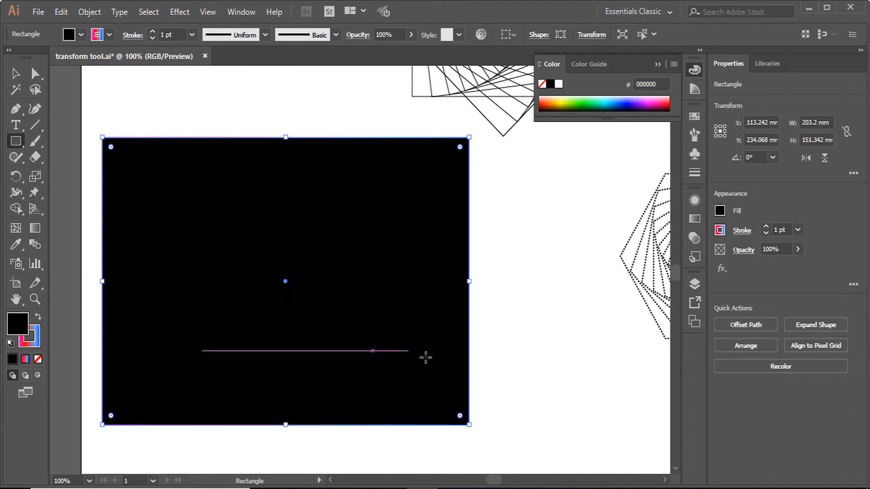
# Send the black rectangle to the back, behind the gradient spiral, and deselect it.
pyautogui.click(16, 75)
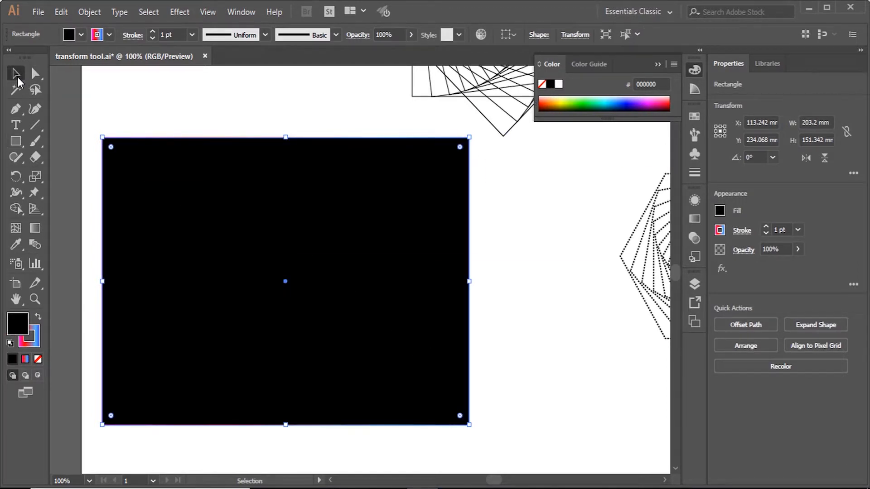
pyautogui.rightClick(369, 214)
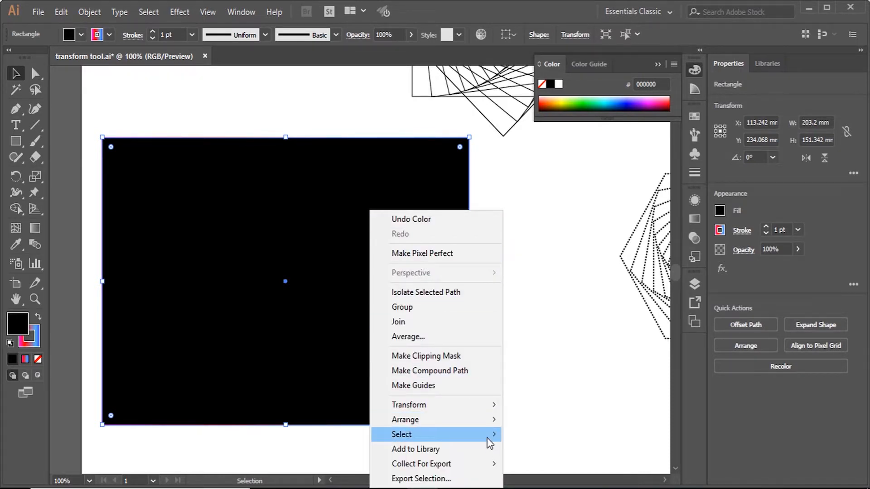
pyautogui.moveTo(487, 422)
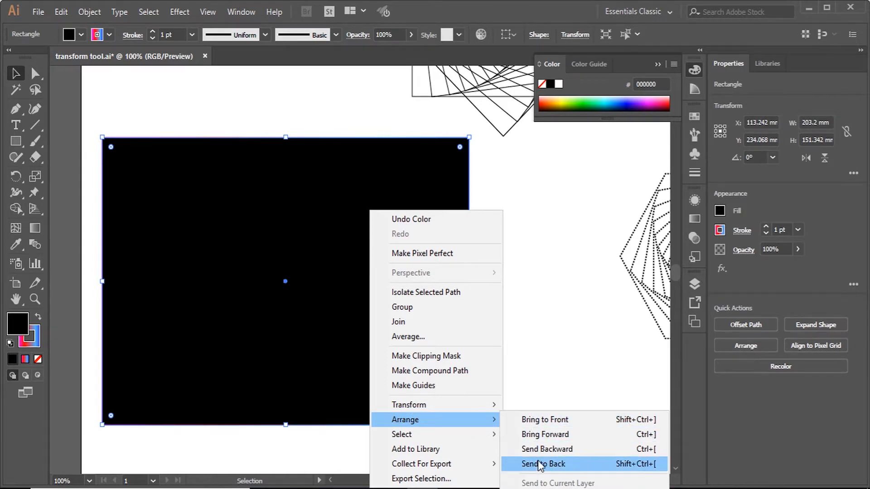
pyautogui.click(540, 465)
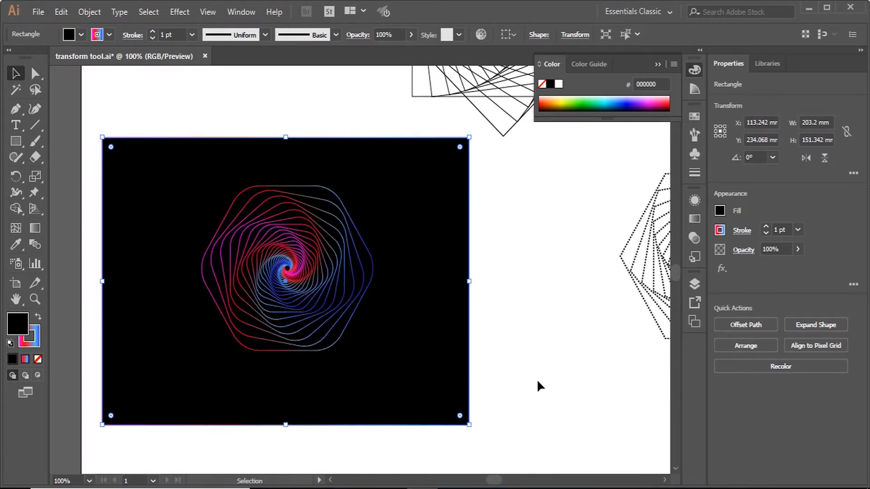
pyautogui.click(525, 349)
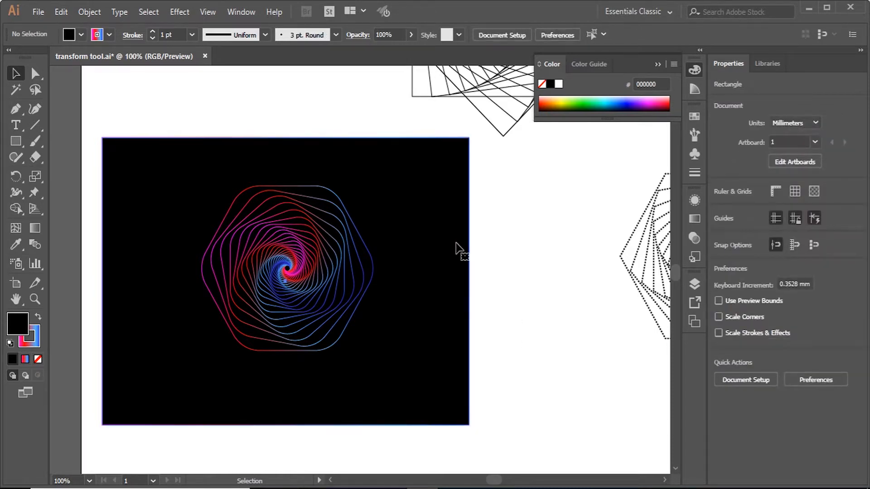
# Lock the black background rectangle.
pyautogui.click(456, 246)
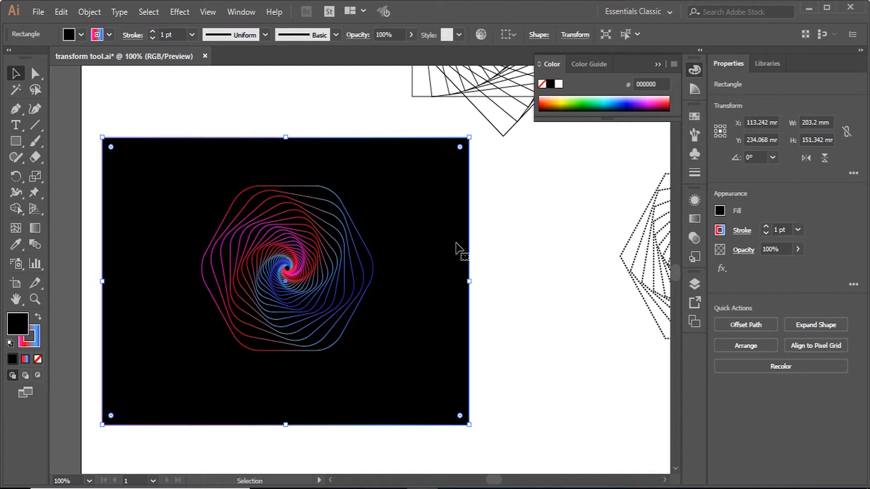
pyautogui.press('a')
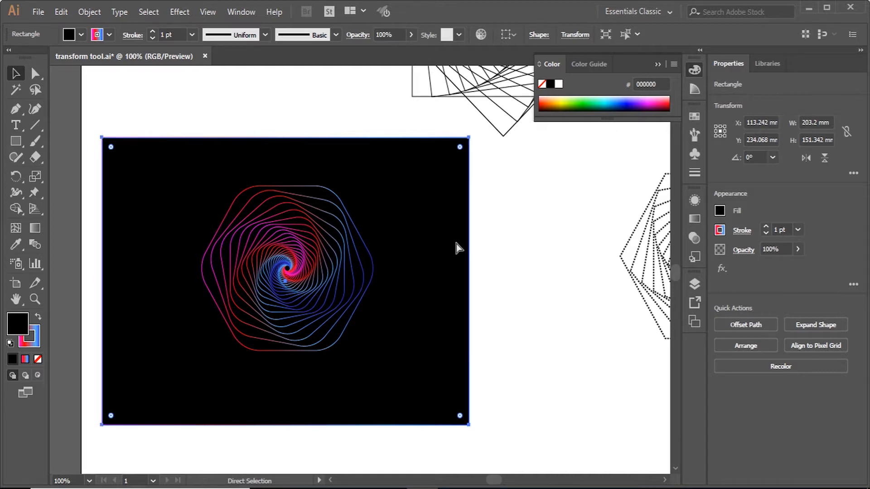
pyautogui.hotkey('ctrl', '2')
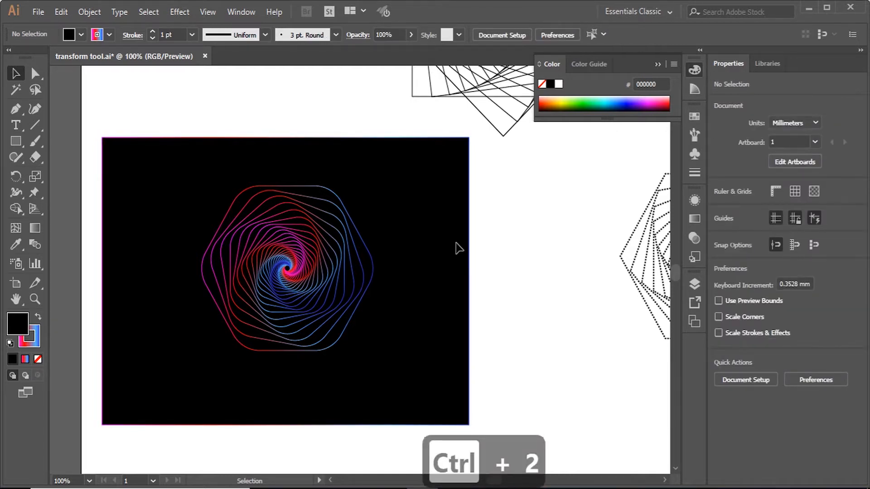
pyautogui.moveTo(520, 212); pyautogui.dragTo(419, 287)
# Expand the appearance of the gradient spiral hexagon, and expand its strokes into gradient-filled shapes.
pyautogui.scroll(1, 240, 314)
pyautogui.scroll(1, 202, 276)
pyautogui.scroll(-1, 529, 248)
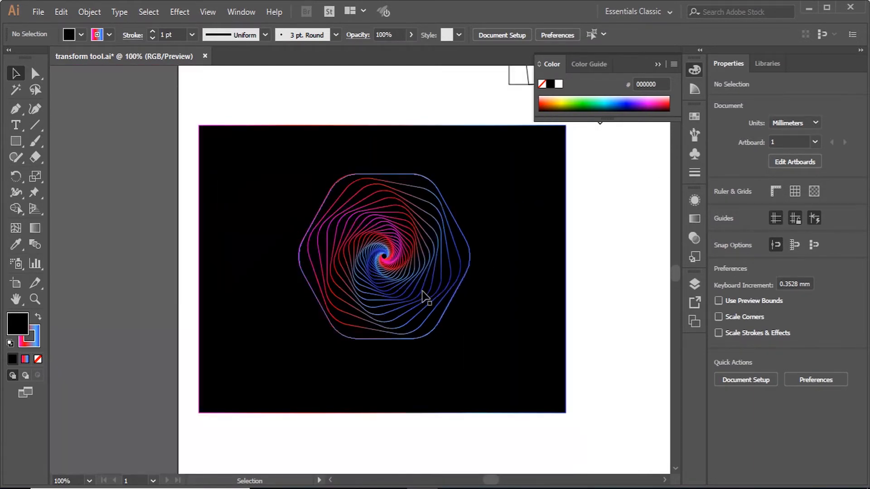
pyautogui.scroll(1, 422, 291)
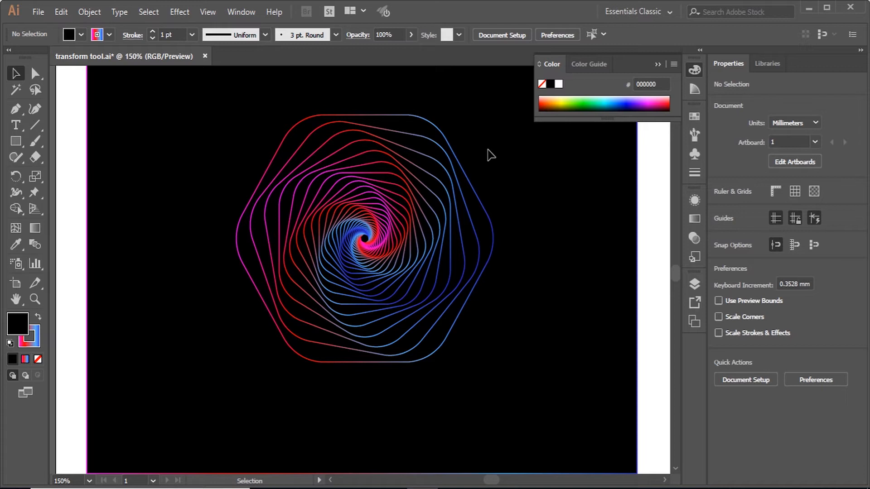
pyautogui.moveTo(488, 151); pyautogui.dragTo(348, 297)
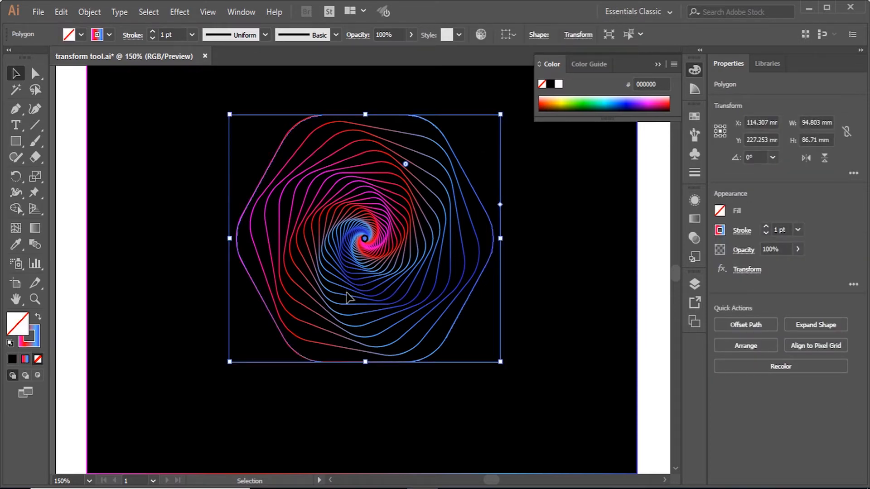
pyautogui.click(94, 10)
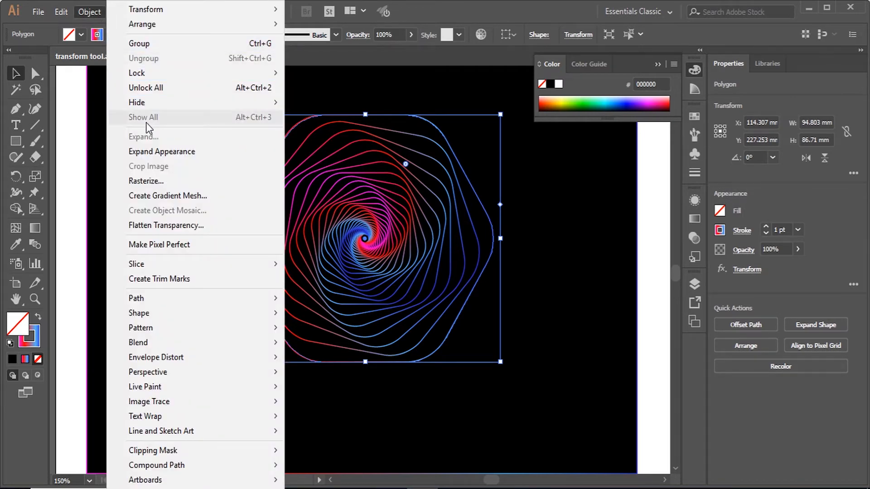
pyautogui.click(159, 152)
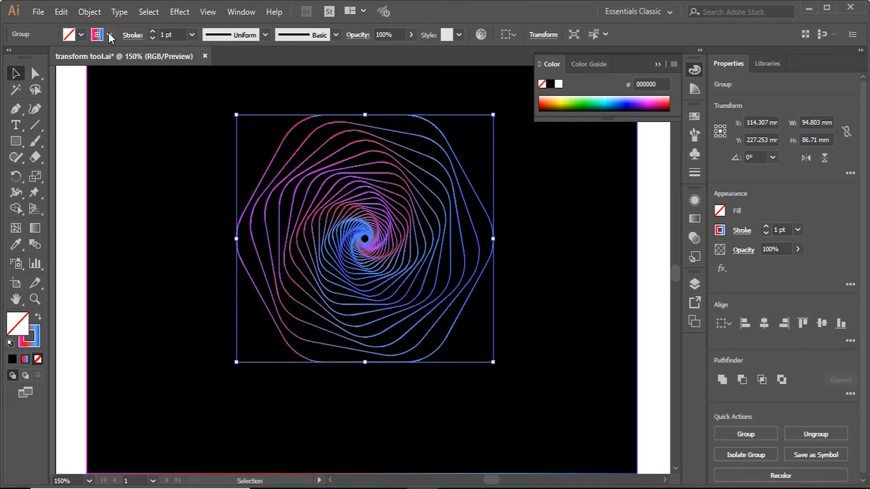
pyautogui.click(91, 13)
pyautogui.click(143, 137)
pyautogui.click(397, 323)
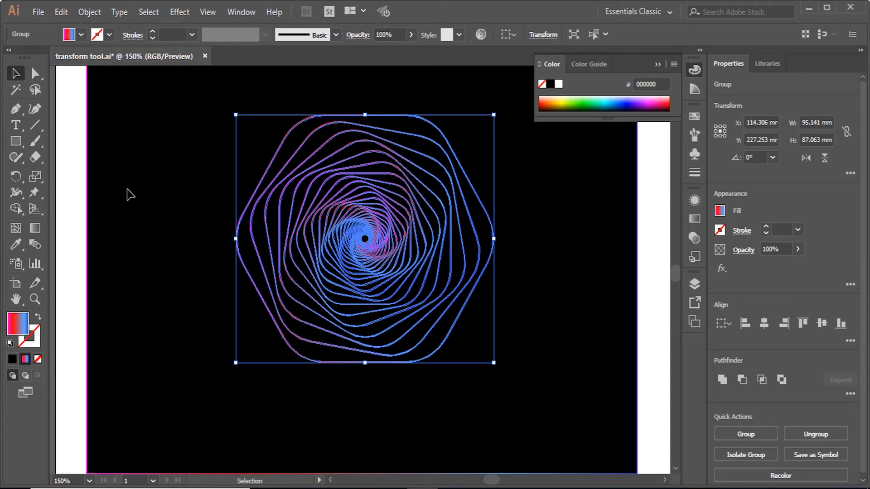
# Run the gradient horizontally across the whole expanded spiral with the Gradient tool, and deselect it.
pyautogui.click(35, 228)
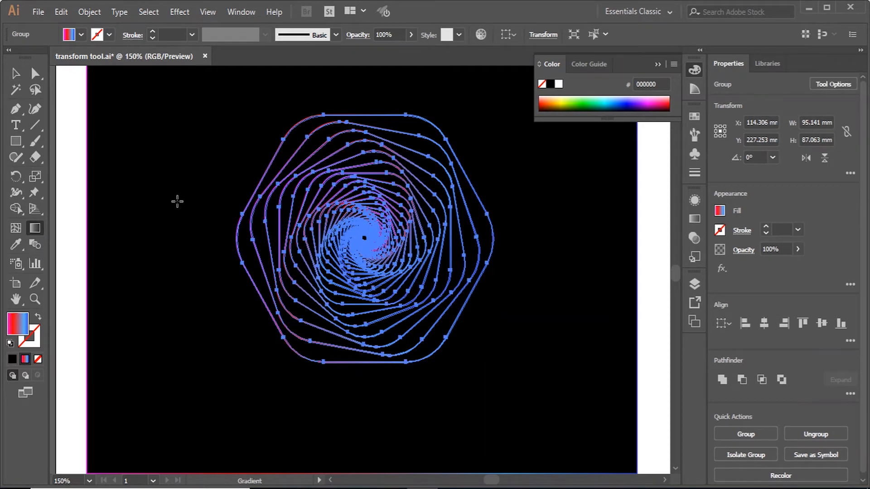
pyautogui.moveTo(203, 214); pyautogui.dragTo(526, 211)
pyautogui.click(16, 74)
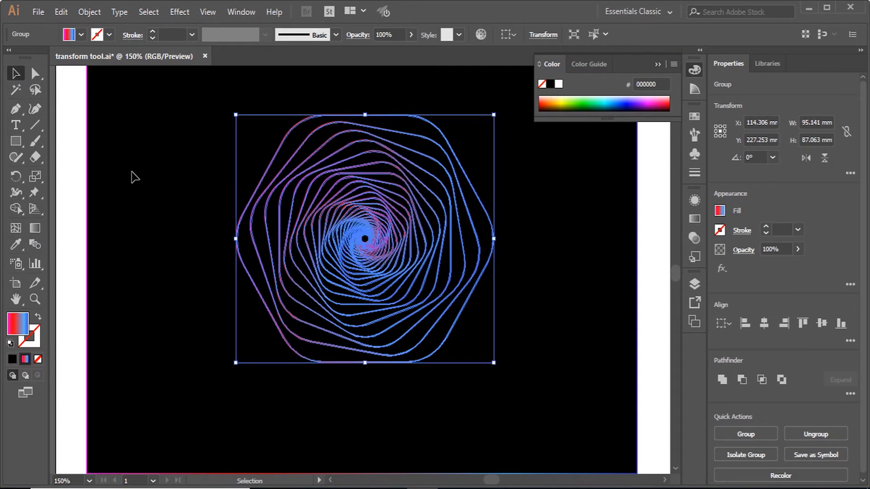
pyautogui.click(135, 183)
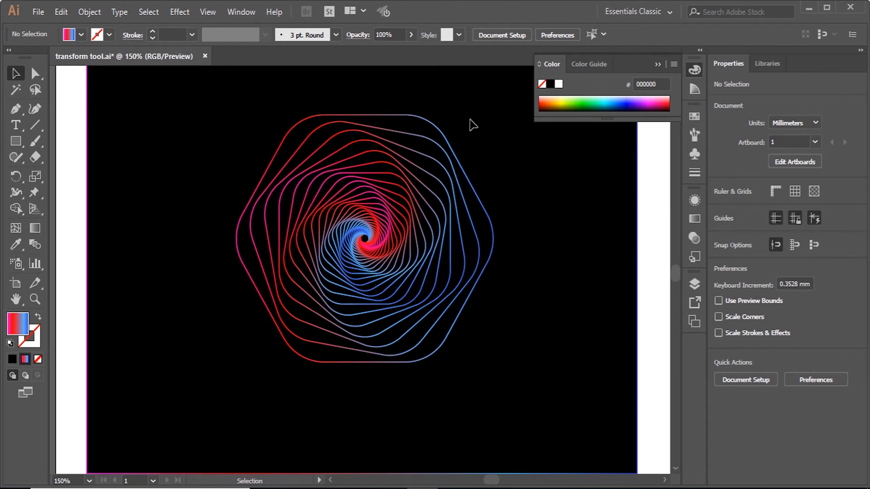
# Run the gradient vertically across the whole expanded spiral, from just above its upper edge to just below its lower edge, and deselect it.
pyautogui.moveTo(472, 122); pyautogui.dragTo(331, 272)
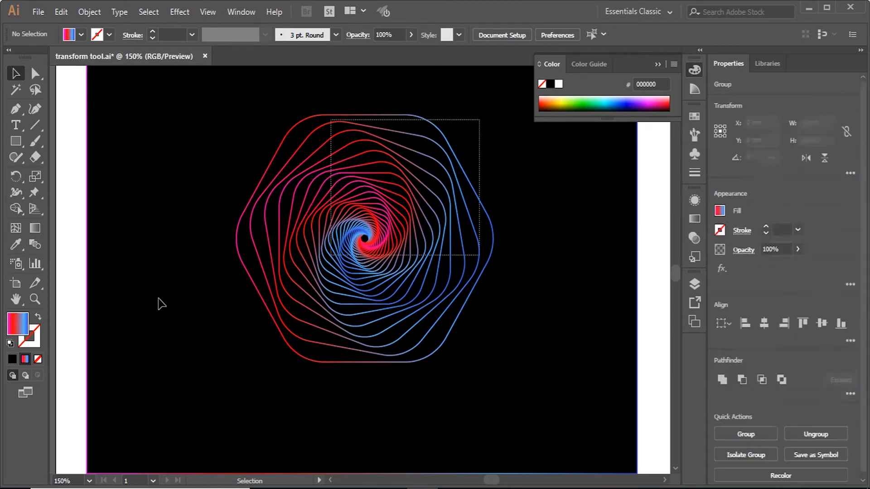
pyautogui.click(39, 228)
pyautogui.moveTo(367, 108); pyautogui.dragTo(385, 387)
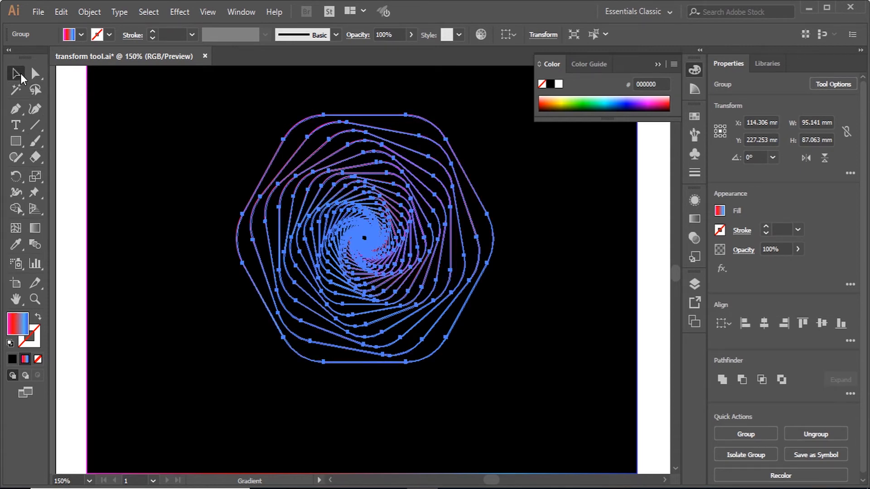
pyautogui.click(16, 74)
pyautogui.click(545, 312)
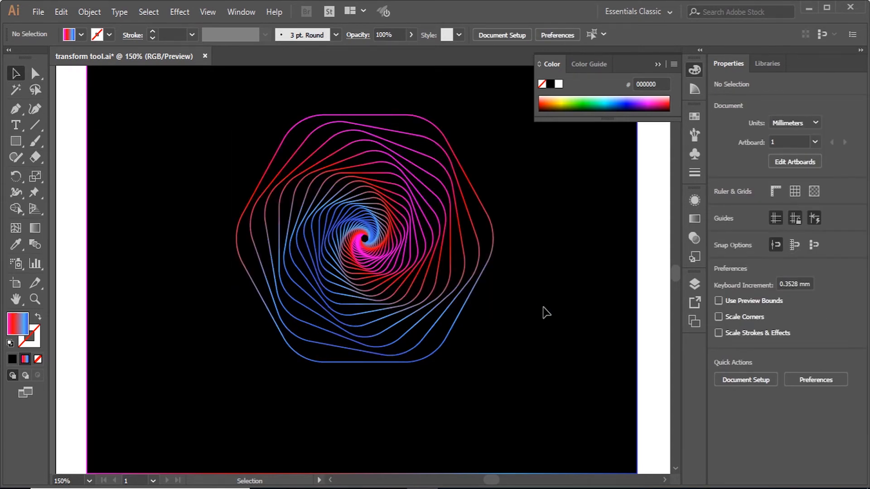
pyautogui.scroll(-2, 384, 272)
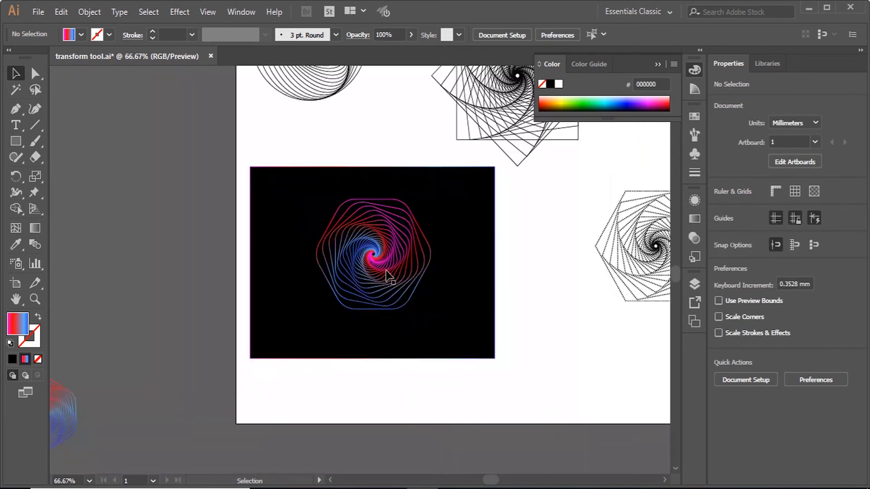
pyautogui.scroll(2, 389, 275)
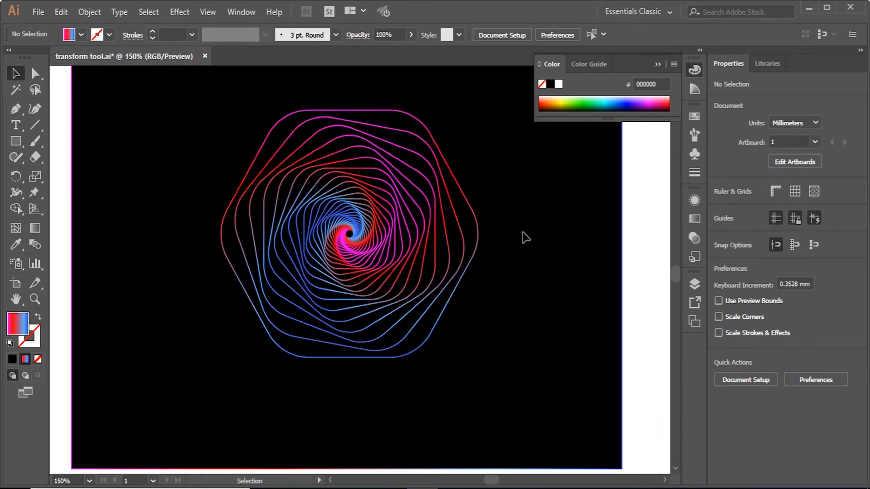
pyautogui.scroll(-1, 435, 247)
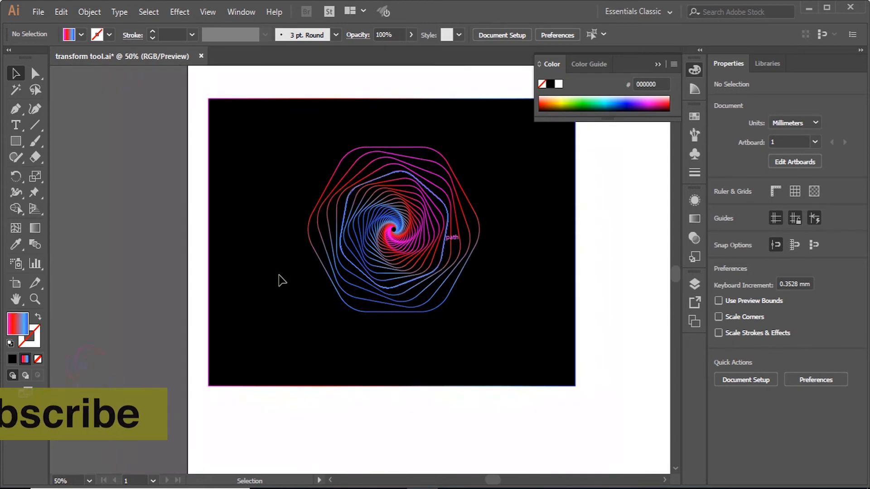
pyautogui.scroll(-2, 279, 280)
pyautogui.scroll(1, 262, 272)
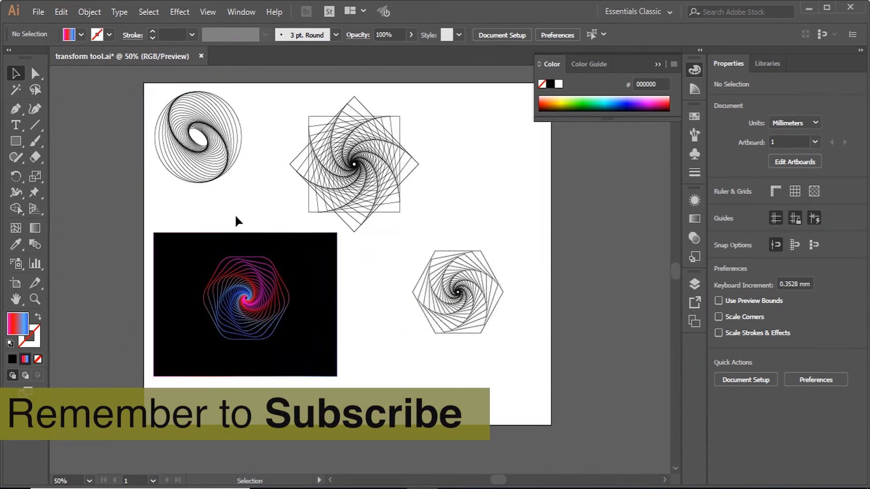